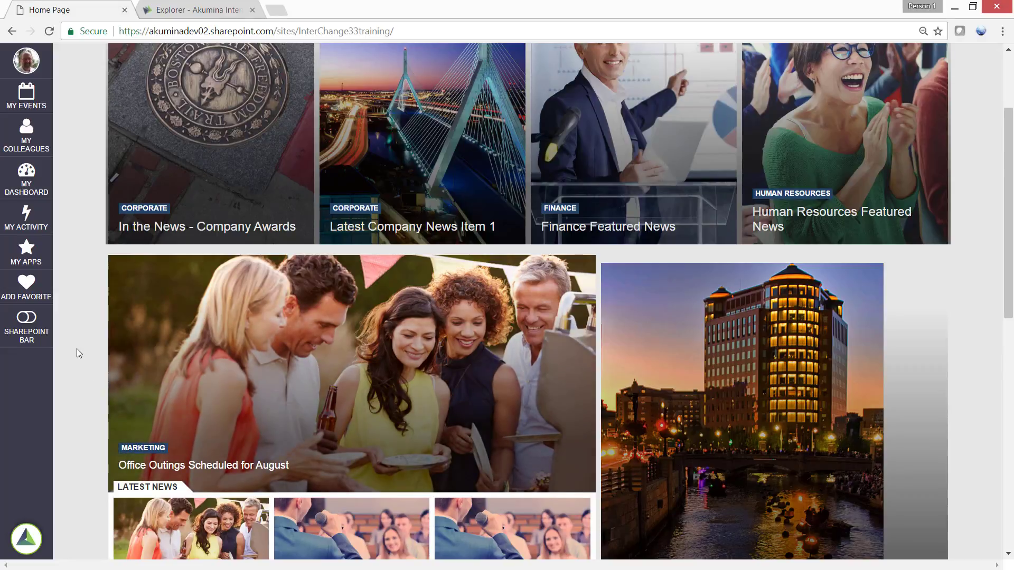
# - Look over the intranet home page and open the Widget Manager app for the InterChange33training site
pyautogui.scroll(-10, 78, 348)
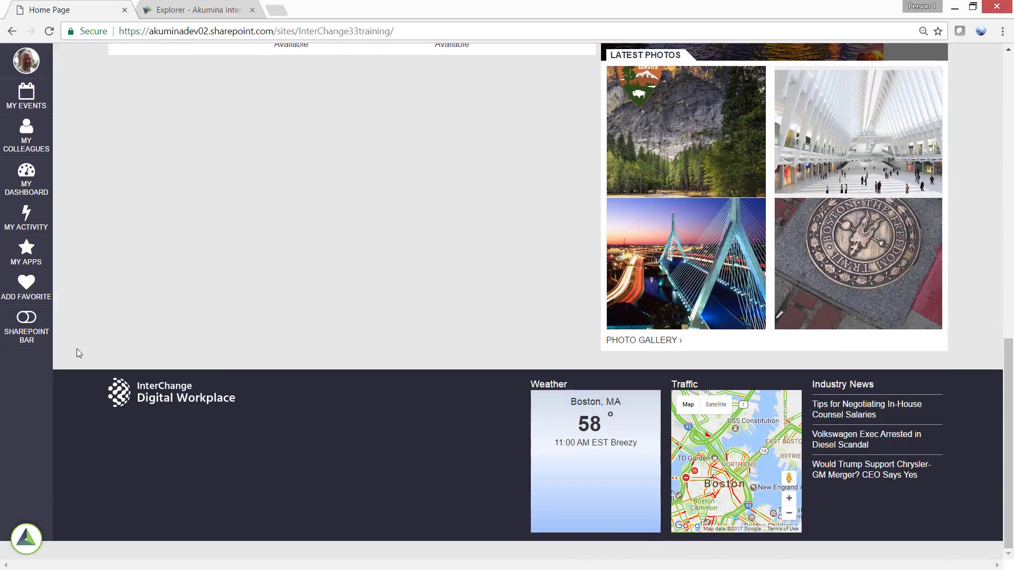
pyautogui.scroll(10, 77, 351)
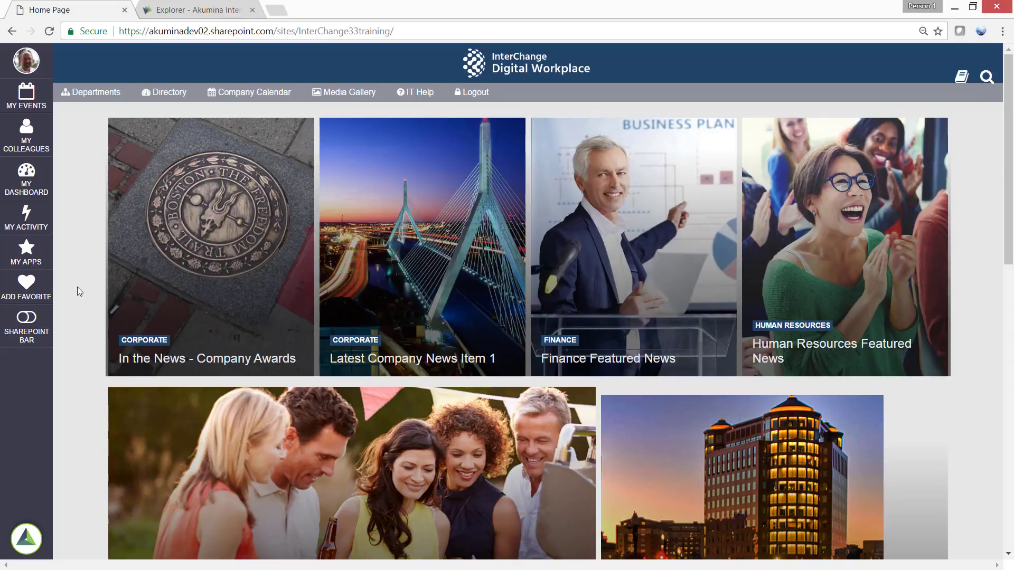
pyautogui.click(30, 250)
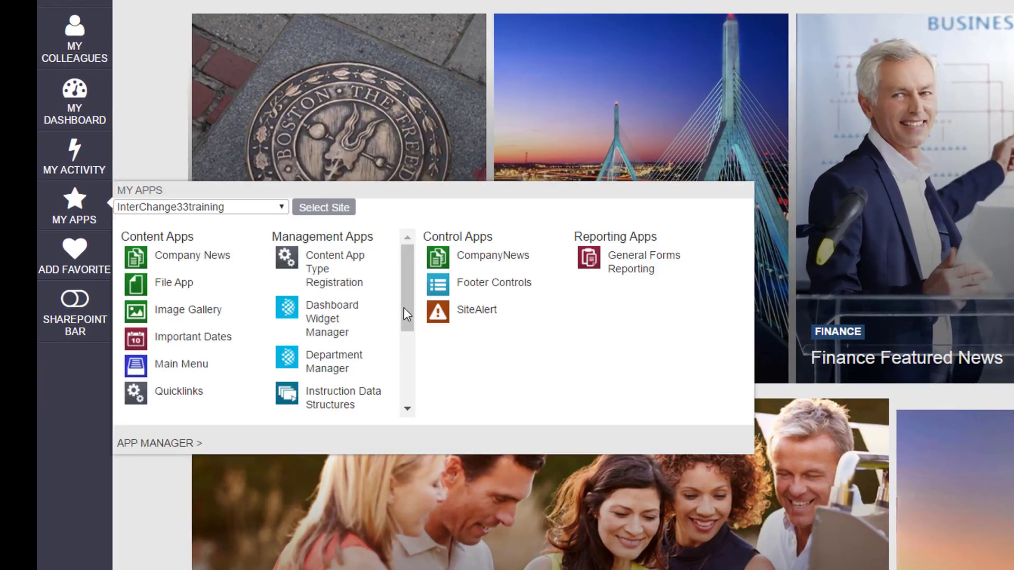
pyautogui.moveTo(403, 307); pyautogui.dragTo(403, 394)
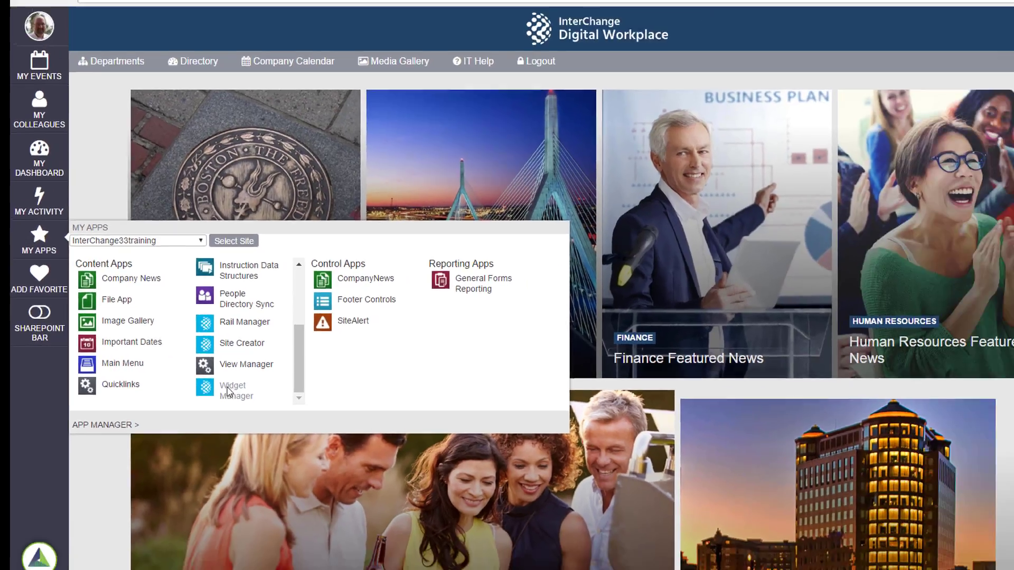
pyautogui.click(317, 400)
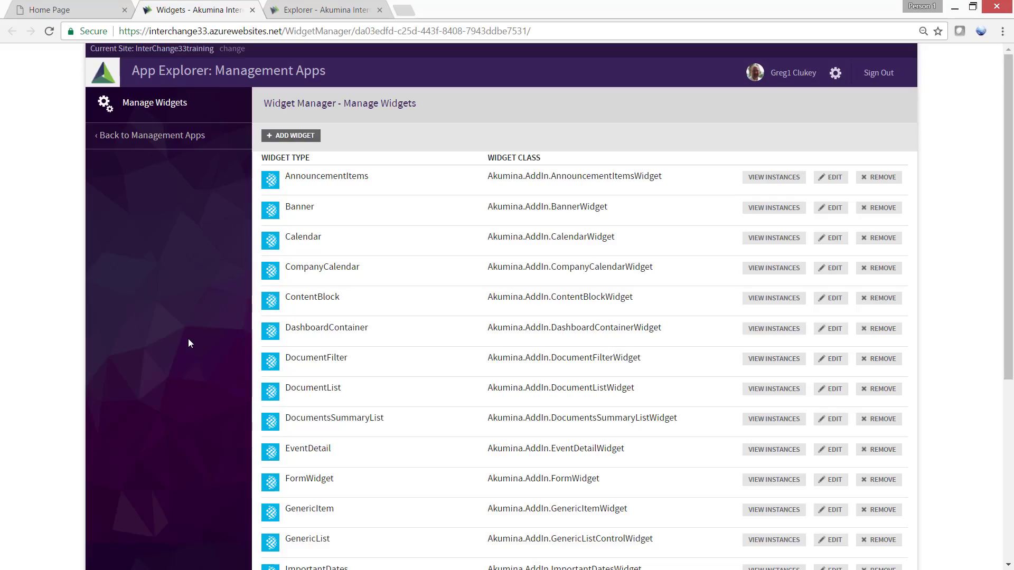
# - View the management apps in App Explorer, then return to Widget Manager and look through the widget list
pyautogui.click(336, 12)
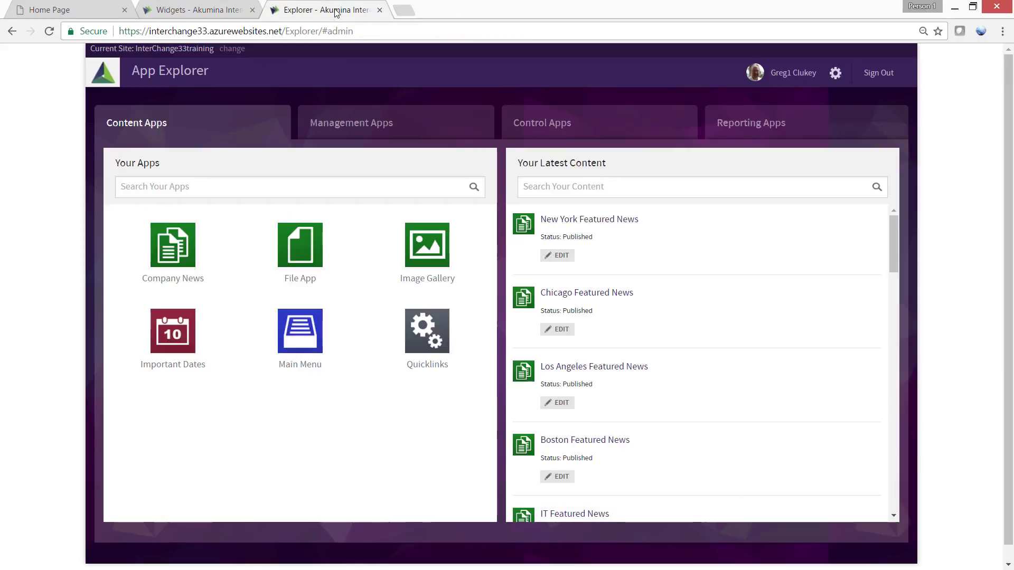
pyautogui.click(362, 127)
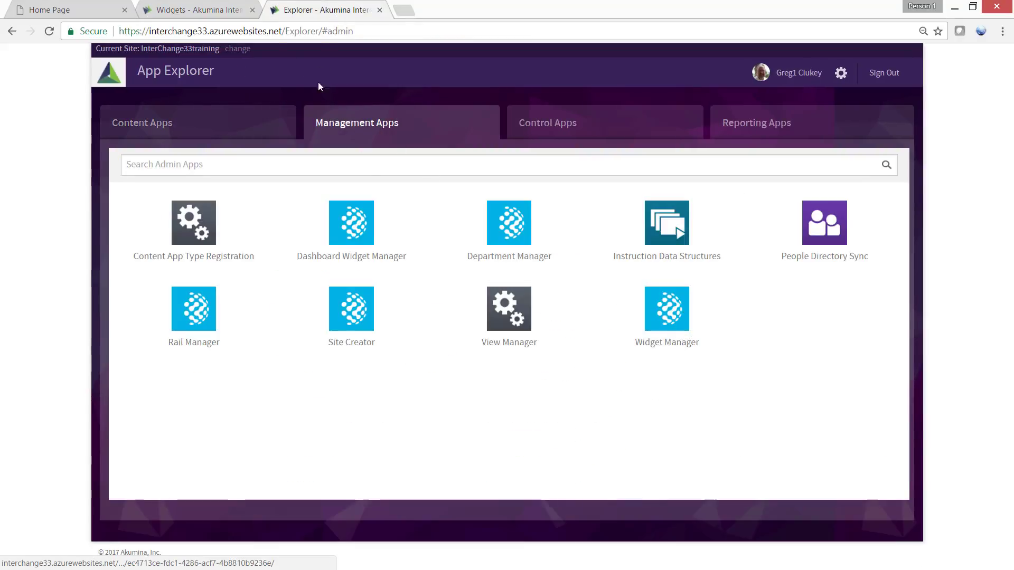
pyautogui.click(234, 12)
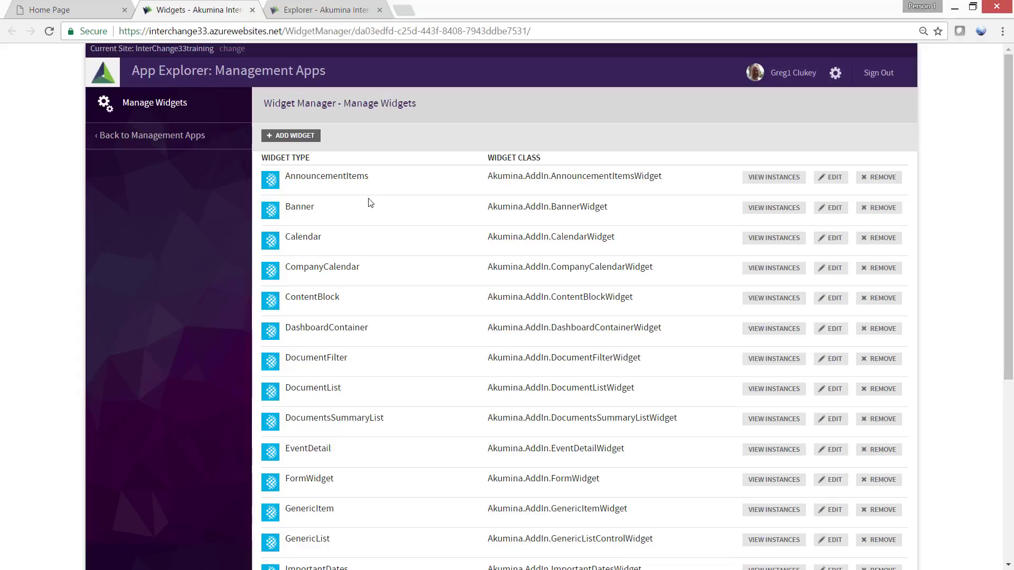
pyautogui.scroll(-1, 371, 204)
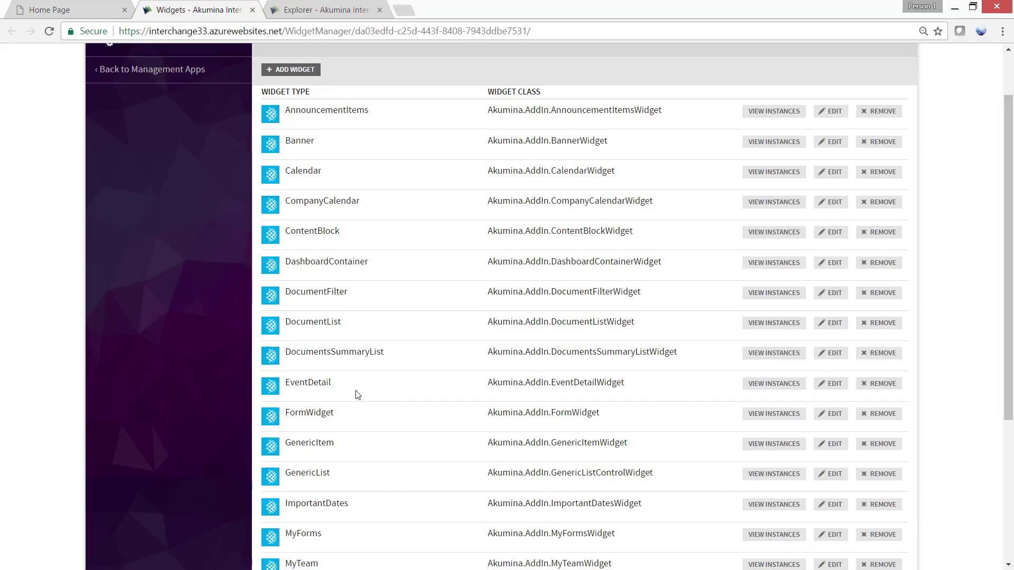
pyautogui.scroll(2, 357, 395)
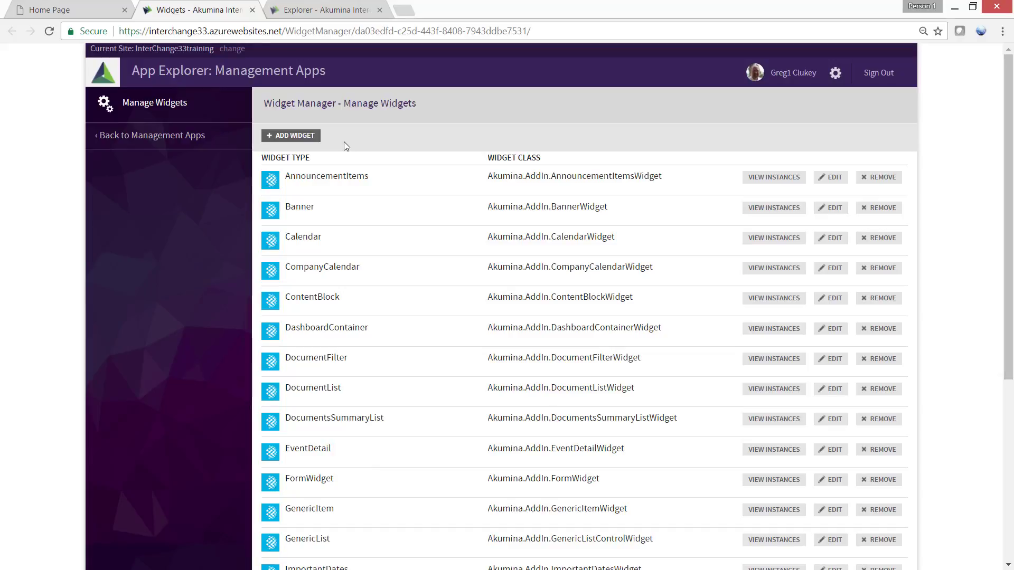
pyautogui.click(295, 136)
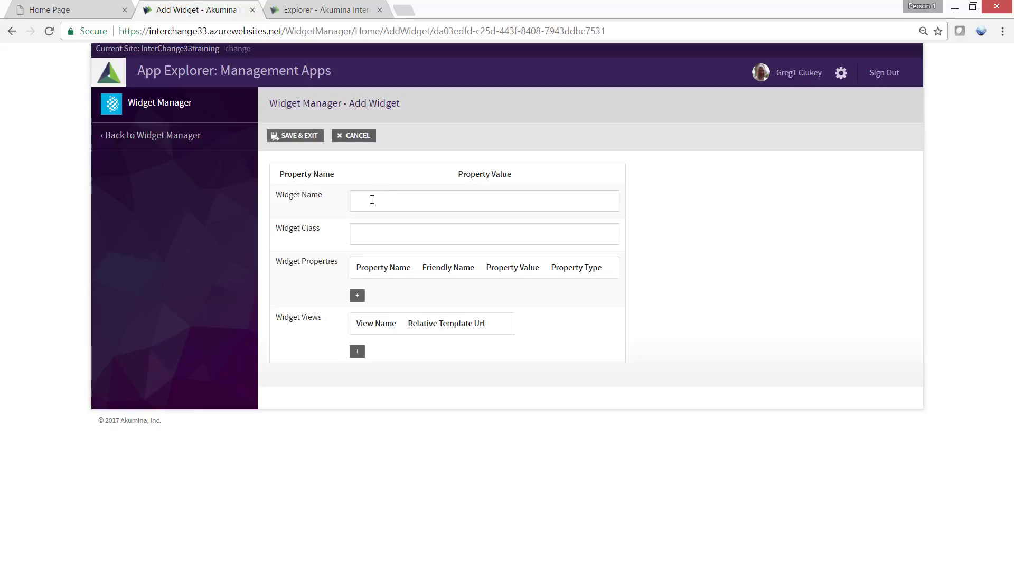
pyautogui.click(357, 296)
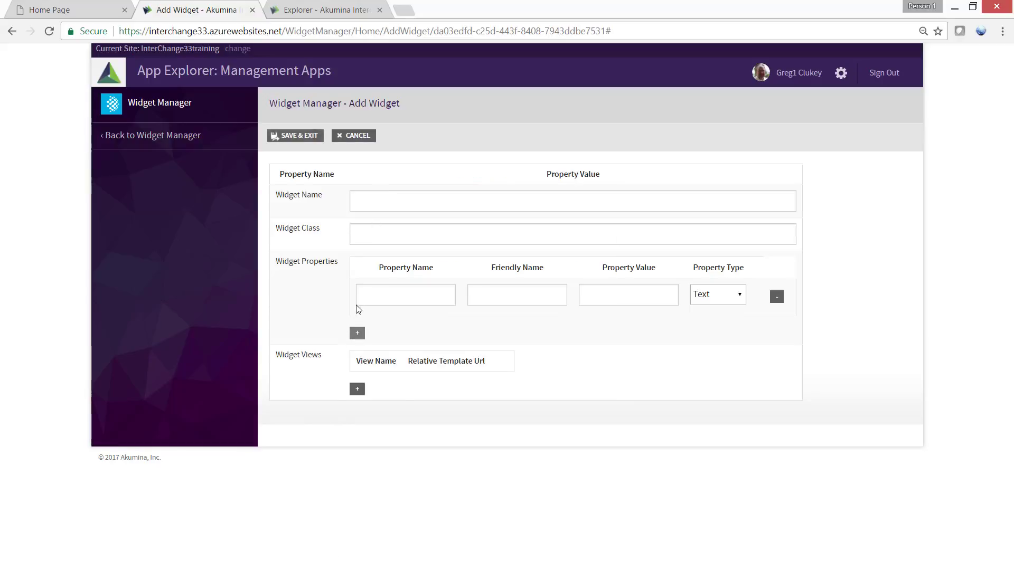
pyautogui.click(359, 338)
pyautogui.click(358, 369)
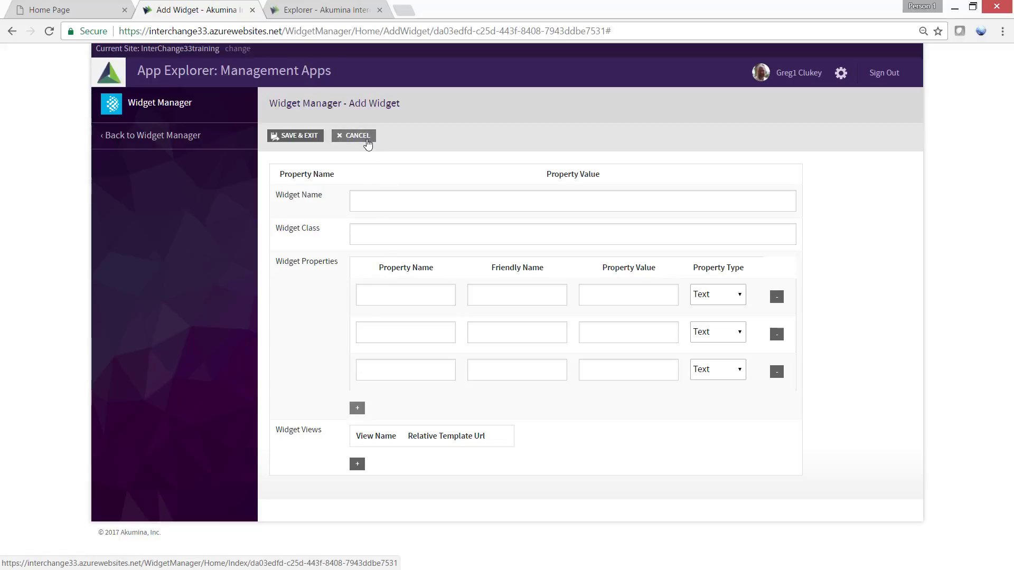
pyautogui.click(361, 137)
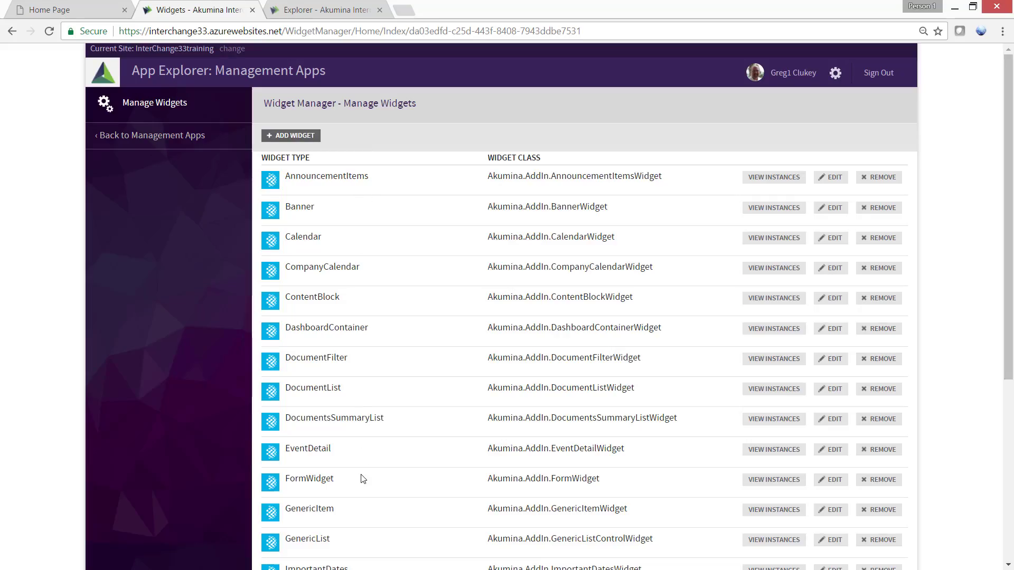
# - Examine the ImportantDates widget's properties and views in its definition, and leave it without saving
pyautogui.scroll(-3, 363, 479)
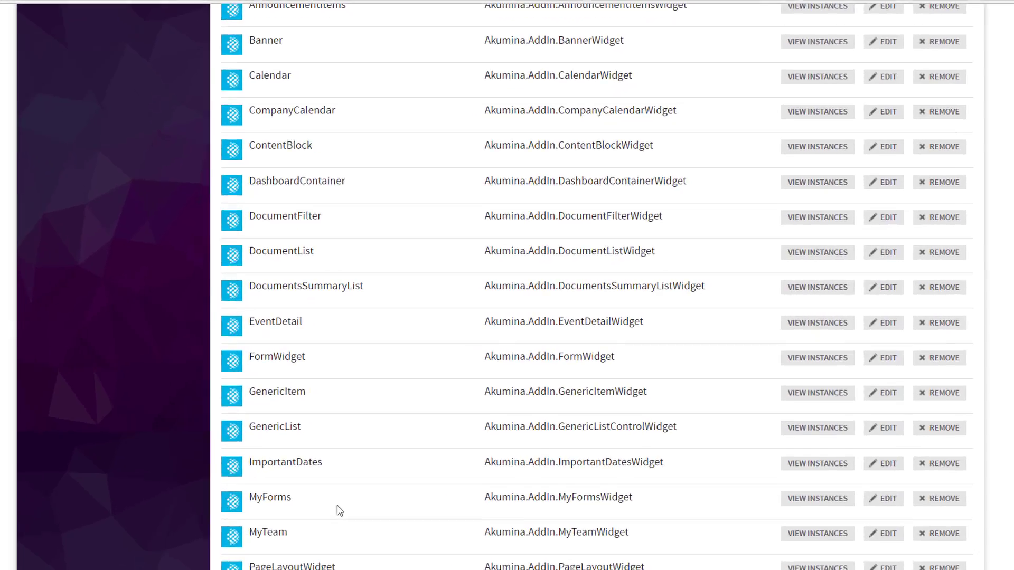
pyautogui.scroll(-2, 339, 510)
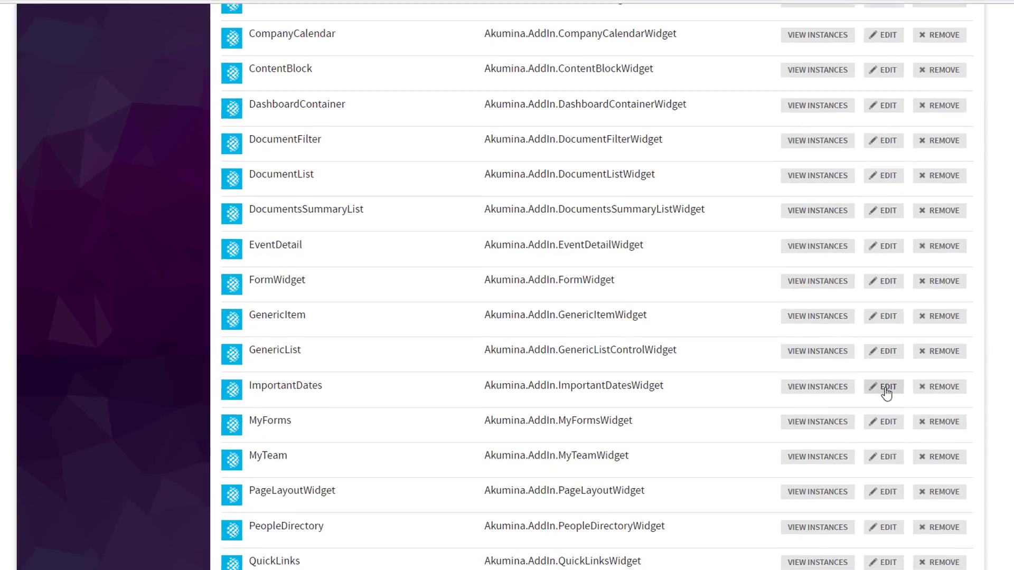
pyautogui.click(906, 400)
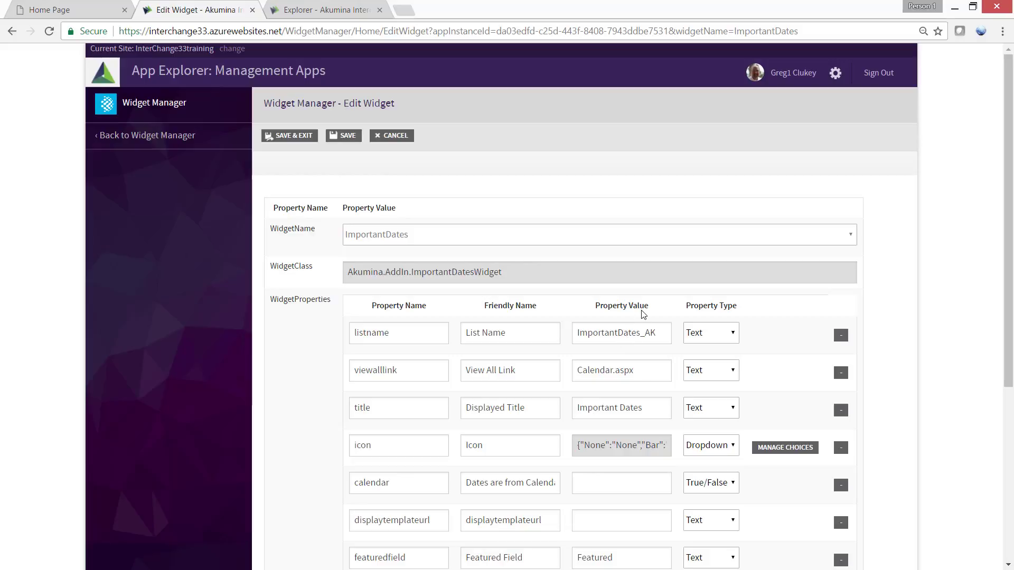
pyautogui.scroll(-1, 639, 314)
pyautogui.scroll(-1, 643, 315)
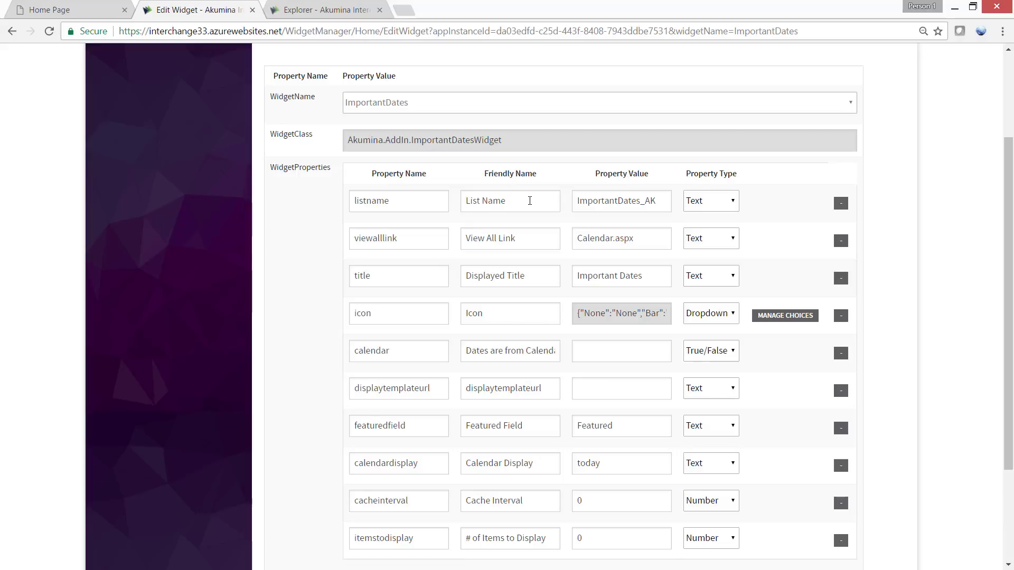
pyautogui.scroll(-3, 530, 198)
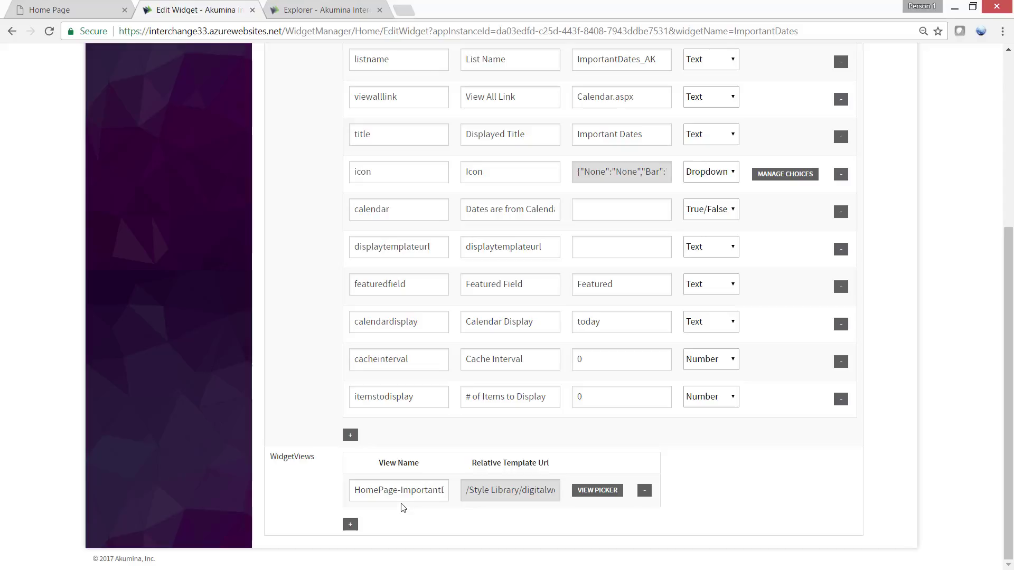
pyautogui.scroll(5, 419, 473)
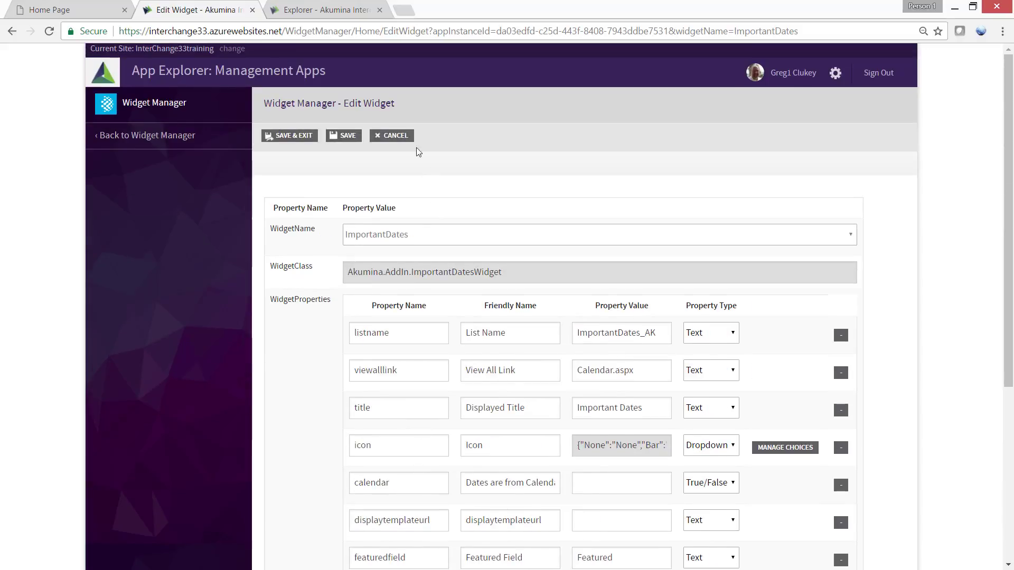
pyautogui.click(394, 136)
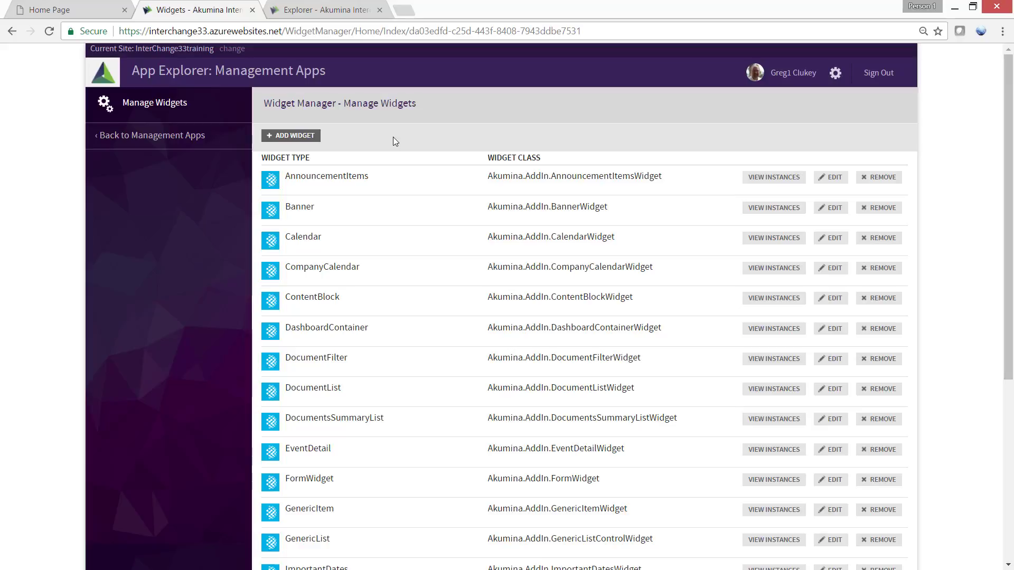
# - Close the My Apps list on the home page and open the ImportantDates widget's instances in Widget Manager
pyautogui.click(68, 9)
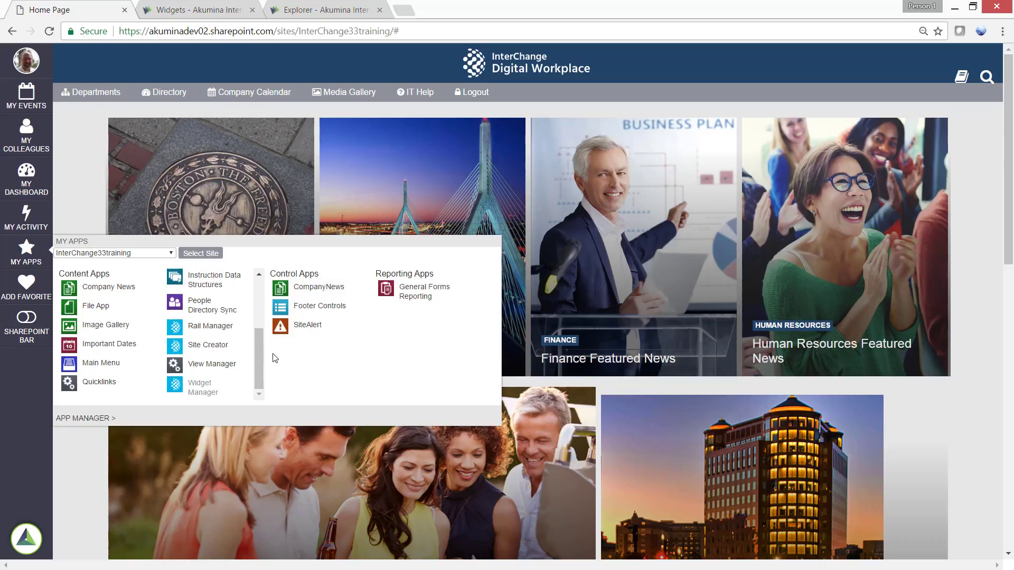
pyautogui.click(91, 455)
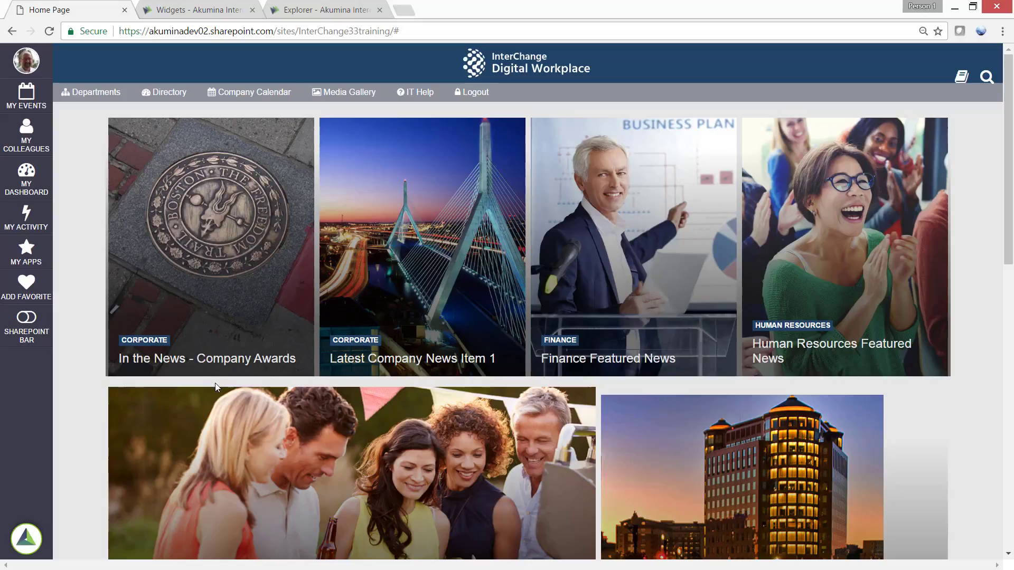
pyautogui.click(229, 12)
pyautogui.scroll(-4, 373, 483)
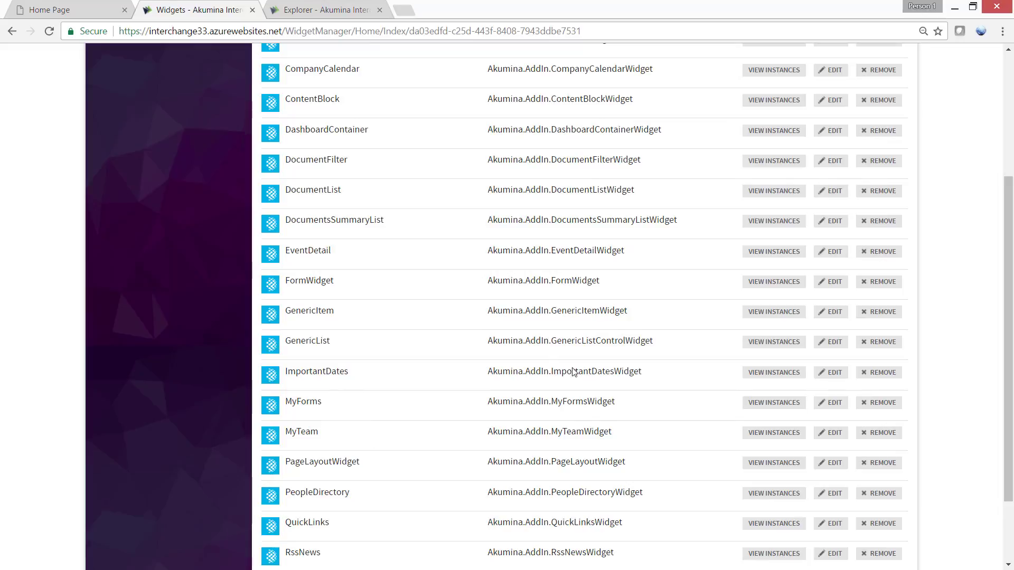
pyautogui.click(764, 374)
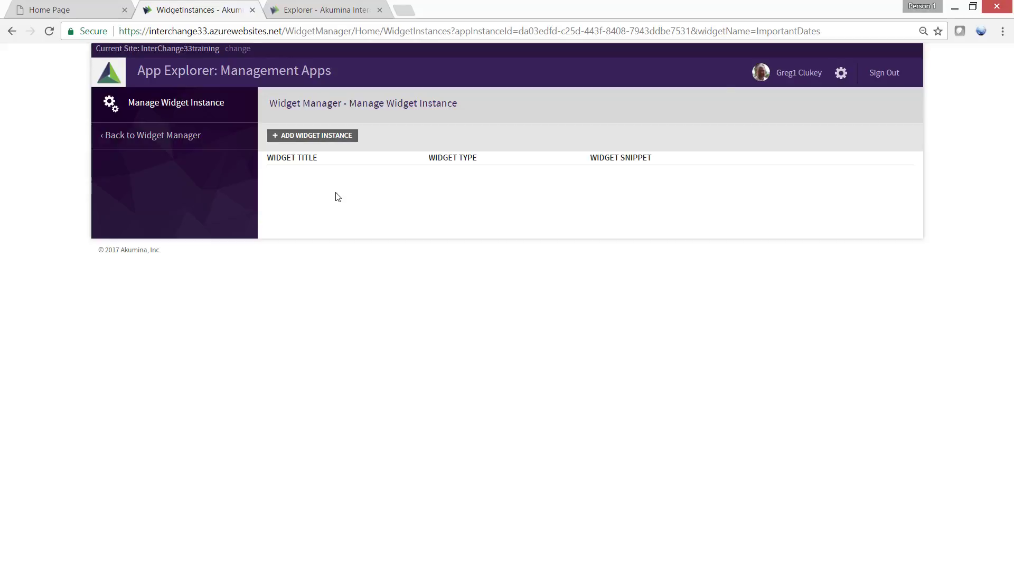
# - Start a new ImportantDates widget instance and title it HomePage-CalendarEvents
pyautogui.click(313, 136)
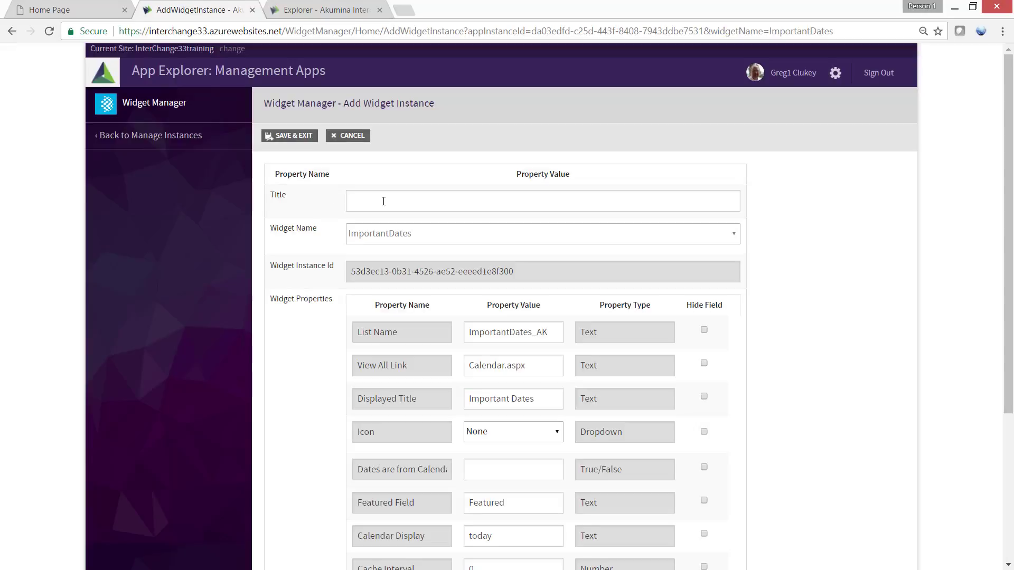
pyautogui.click(383, 201)
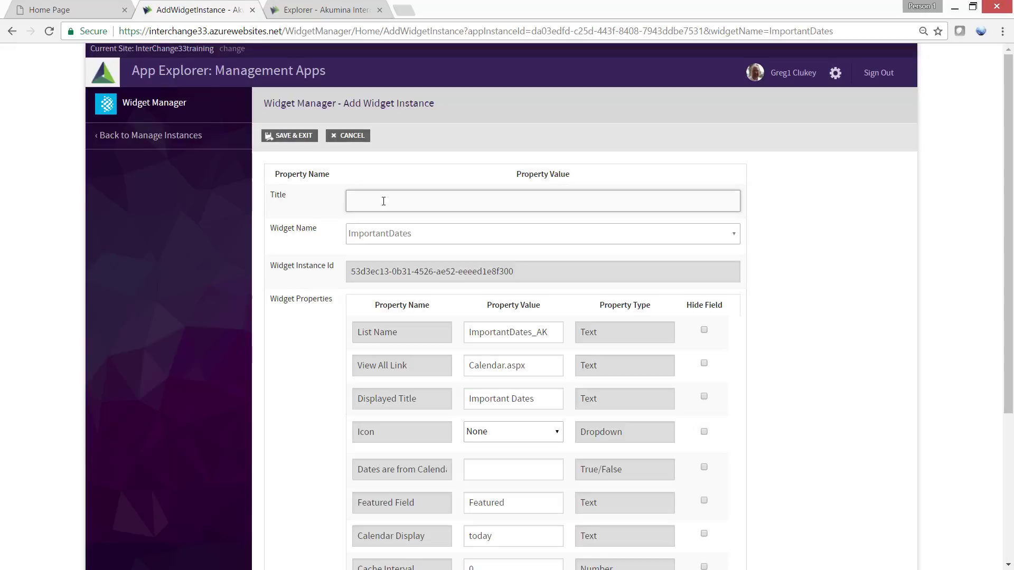
pyautogui.write('HomeP')
pyautogui.write('age')
pyautogui.write('-')
pyautogui.write('Importa')
pyautogui.press('BackSpace')
pyautogui.press('BackSpace')
pyautogui.press('BackSpace')
pyautogui.press('BackSpace')
pyautogui.press('BackSpace')
pyautogui.press('BackSpace')
pyautogui.write('Calendar')
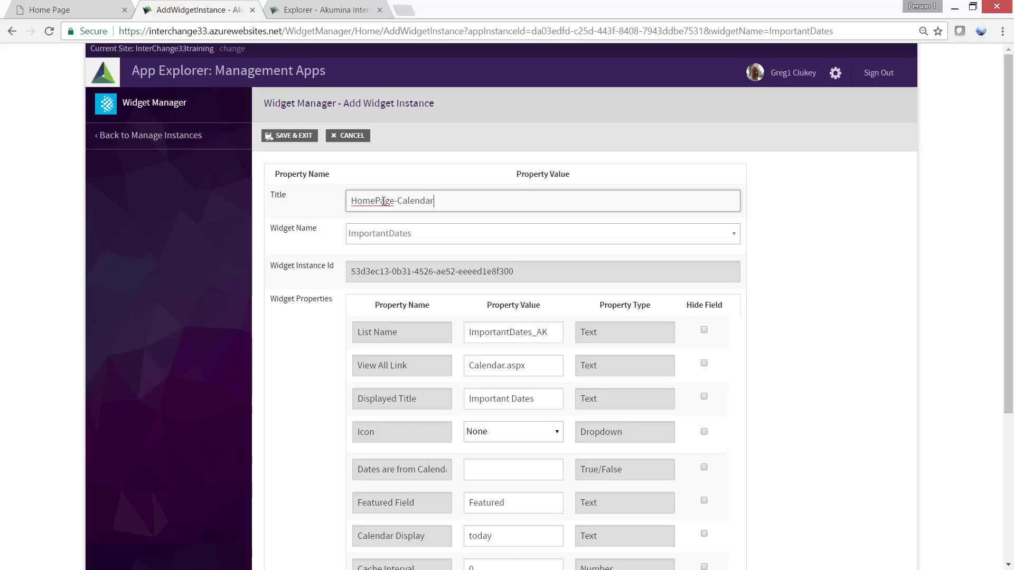
pyautogui.write('Events')
pyautogui.click(305, 369)
# - Set the Displayed Title property of the new instance to Calendar Events
pyautogui.scroll(-2, 305, 370)
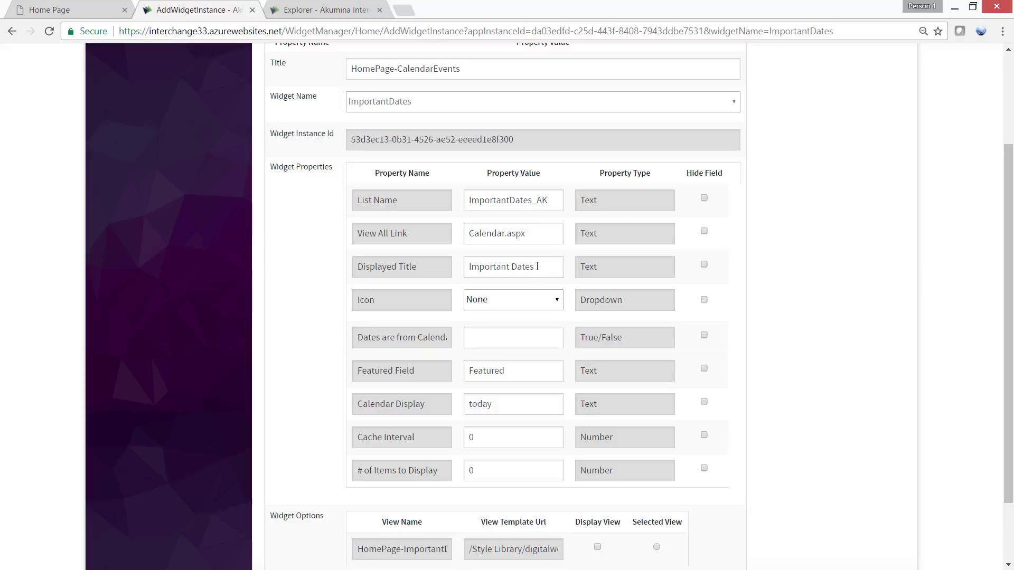
pyautogui.moveTo(537, 266); pyautogui.dragTo(464, 267)
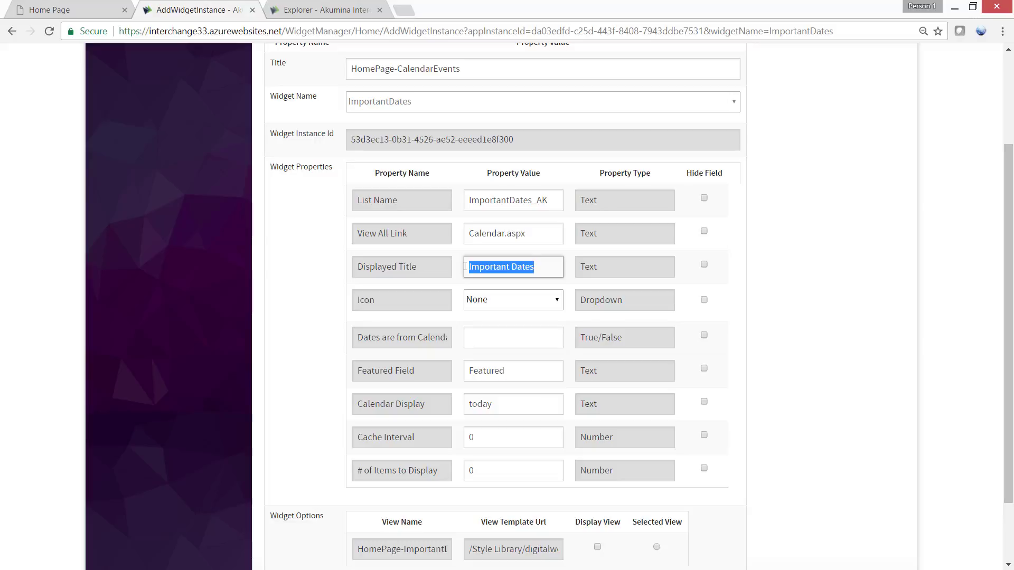
pyautogui.write('Calend')
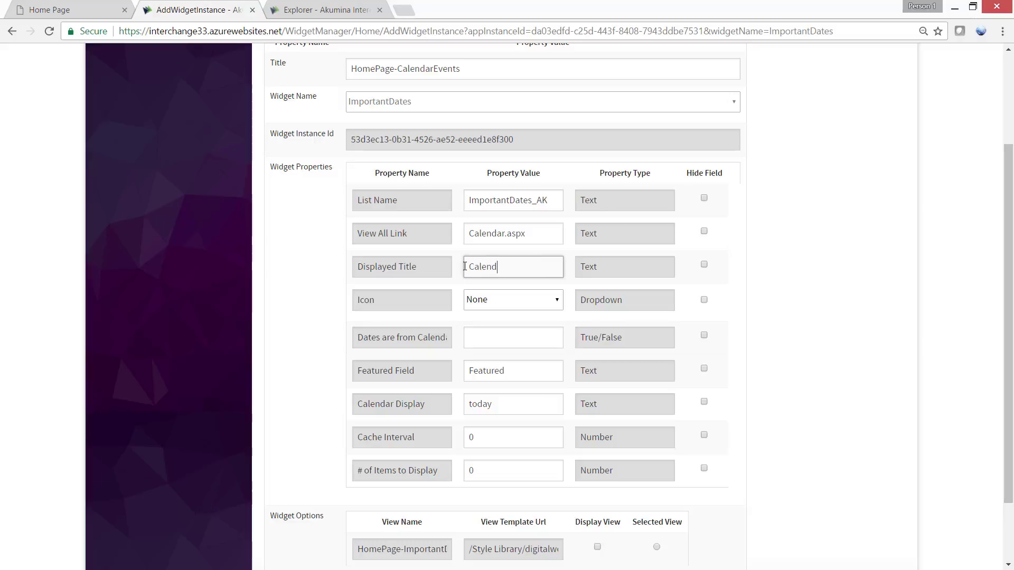
pyautogui.write('ar Events')
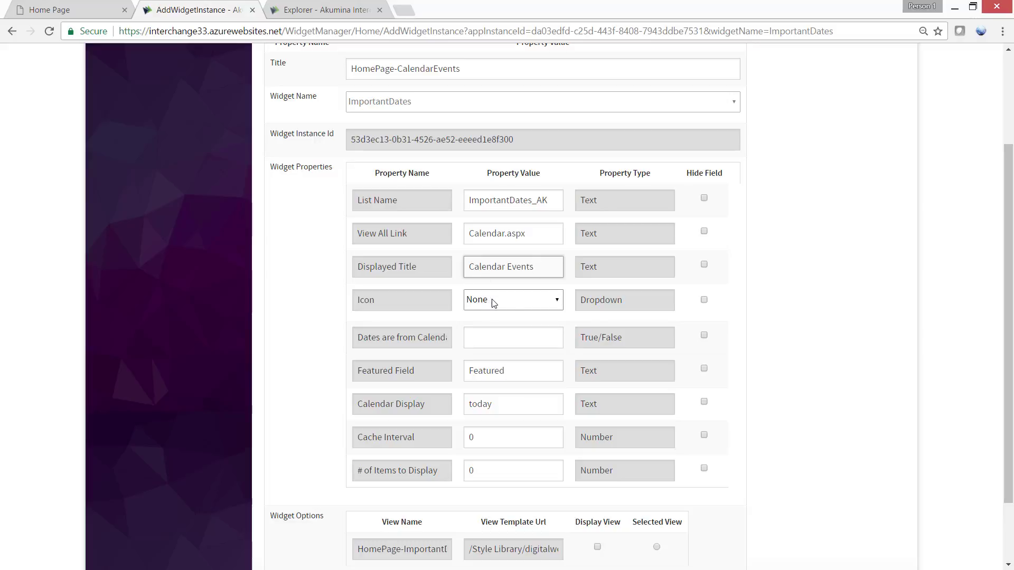
# - Look through the available Icon options for the new instance without changing the selection
pyautogui.click(543, 304)
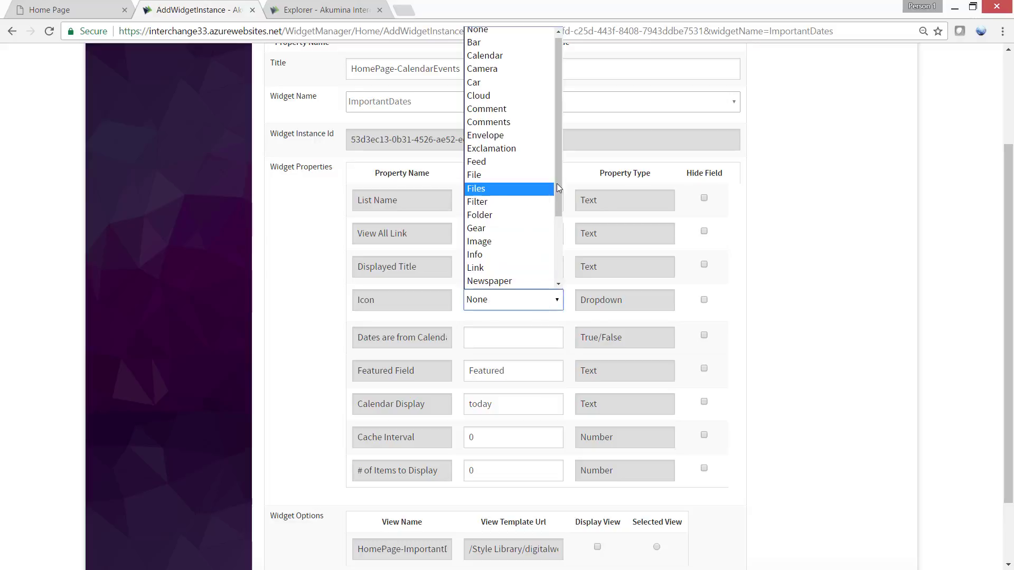
pyautogui.scroll(-1, 557, 233)
pyautogui.moveTo(558, 236); pyautogui.dragTo(560, 168)
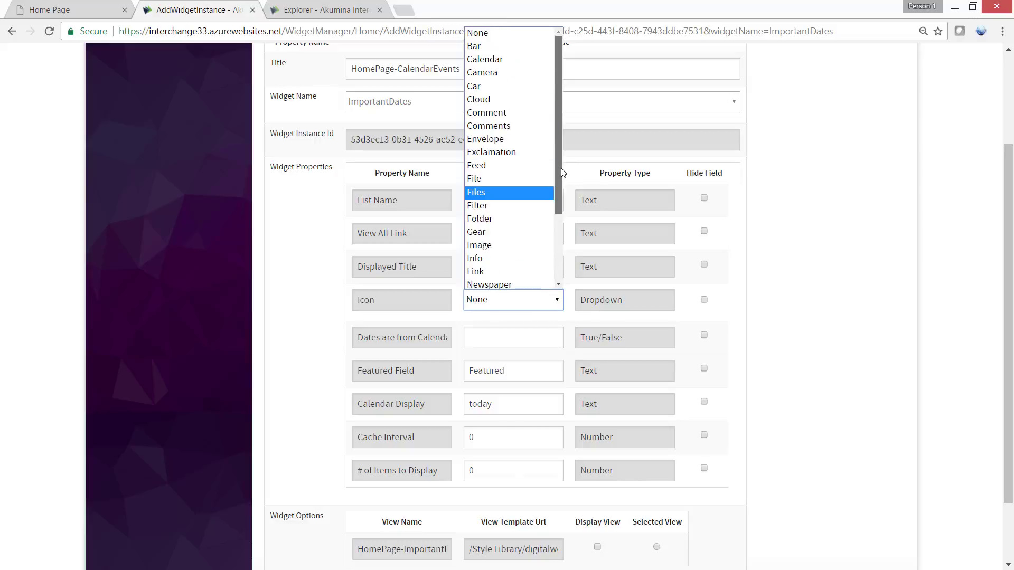
pyautogui.click(511, 320)
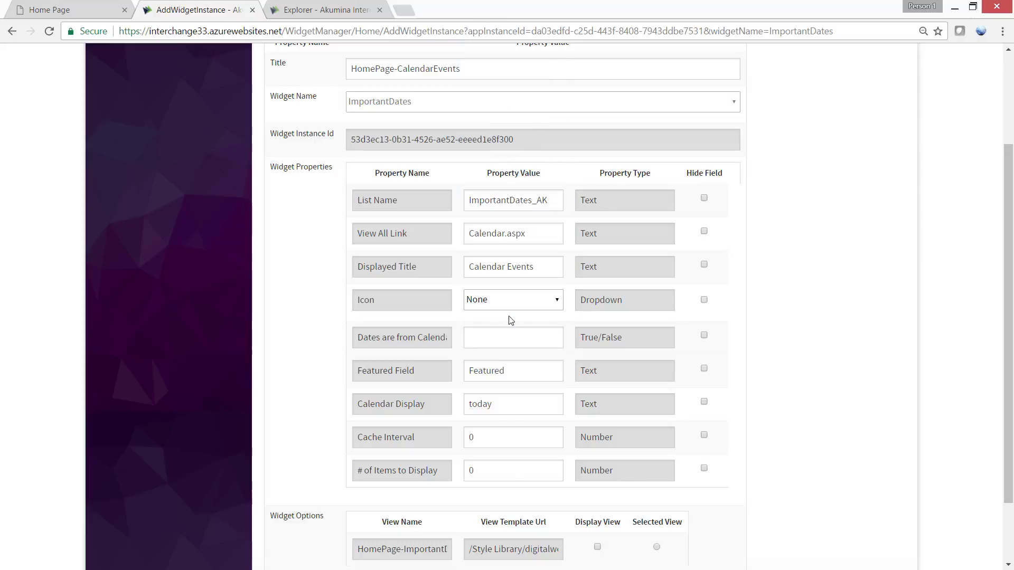
# - Set the # of Items to Display property of the new instance to 5
pyautogui.scroll(-2, 510, 369)
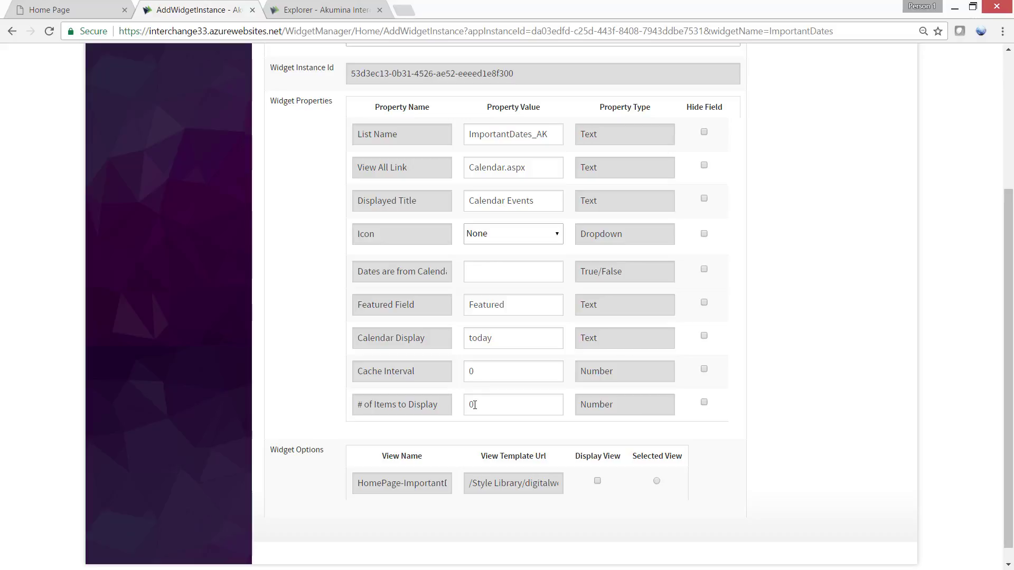
pyautogui.moveTo(474, 405); pyautogui.dragTo(467, 405)
pyautogui.write('5')
pyautogui.click(531, 528)
# - Enable the HomePage-ImportantDates view for display, make it the selected view, and save and exit the new instance
pyautogui.click(597, 481)
pyautogui.click(658, 481)
pyautogui.scroll(4, 528, 391)
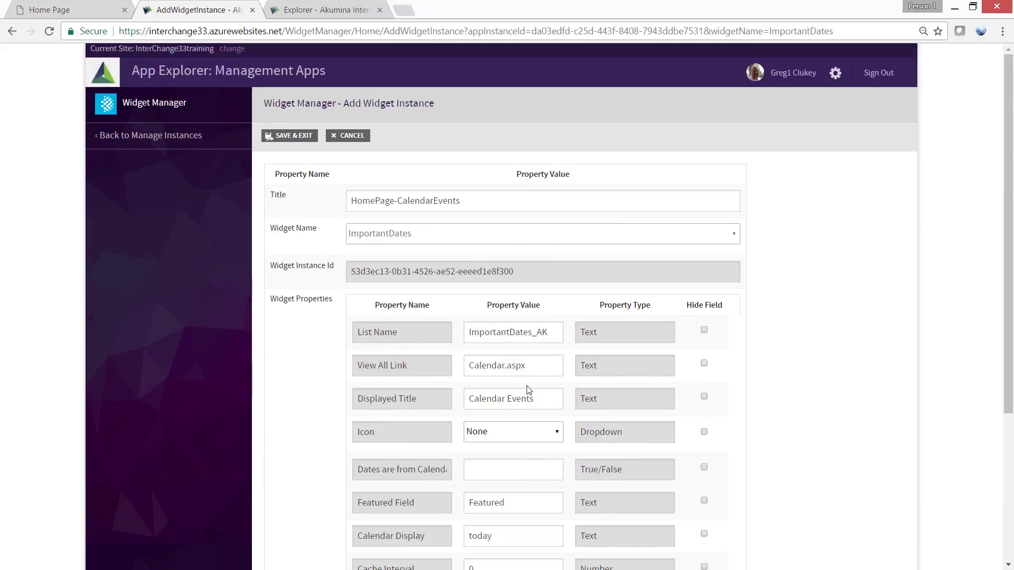
pyautogui.click(291, 137)
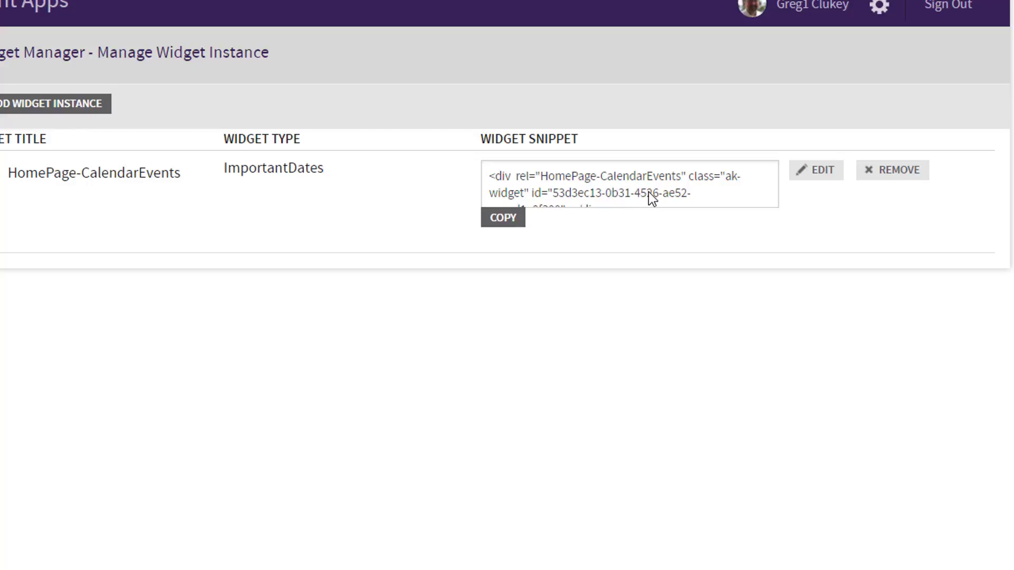
# - Copy the HomePage-CalendarEvents widget snippet and open the site's home page for editing through the SharePoint bar
pyautogui.click(502, 225)
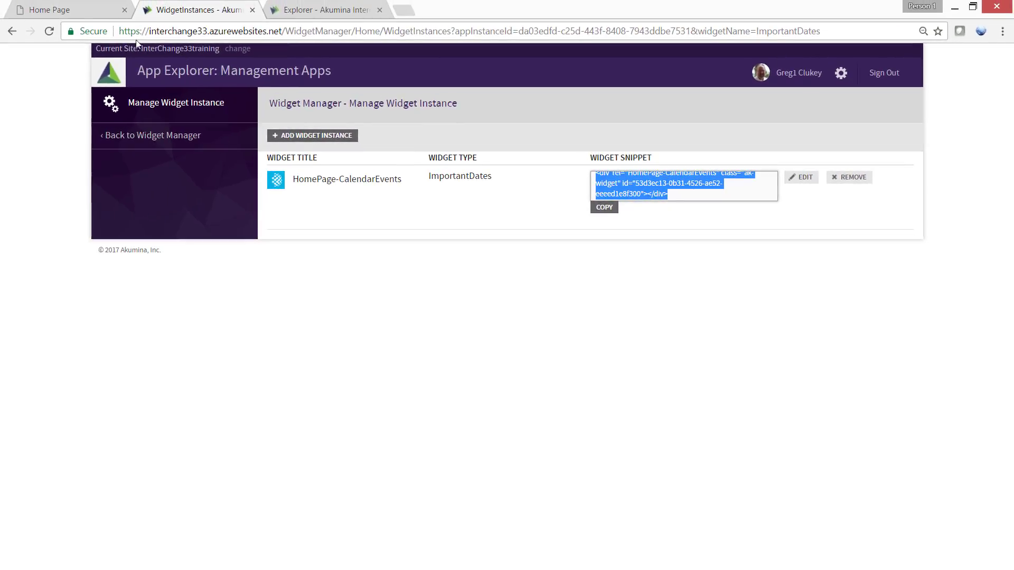
pyautogui.click(62, 15)
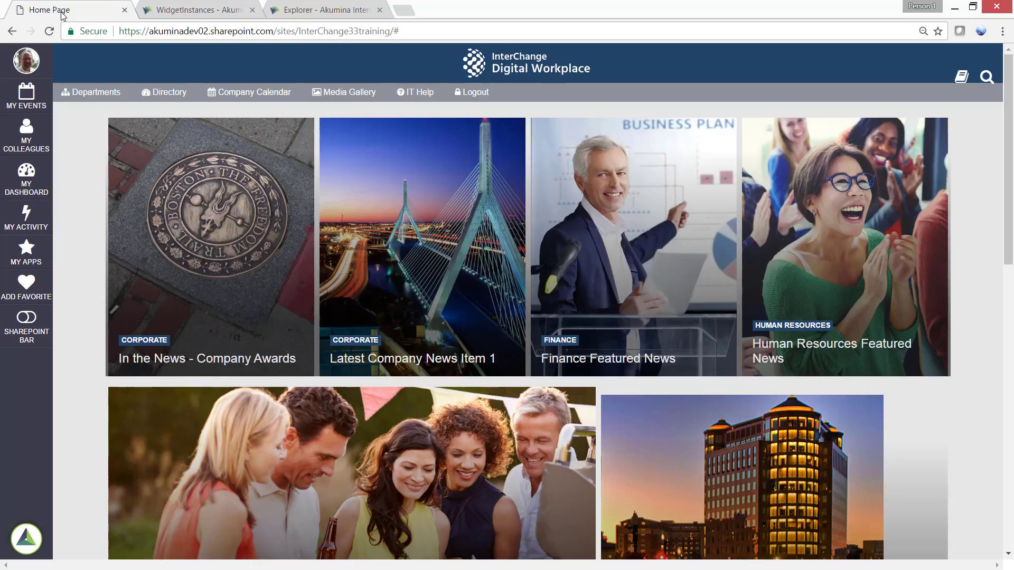
pyautogui.click(27, 318)
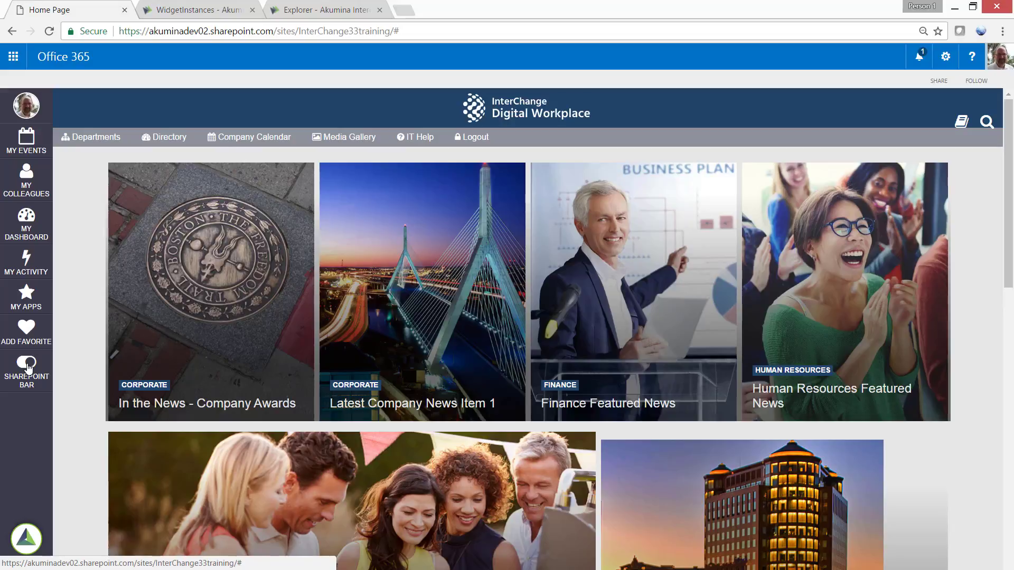
pyautogui.click(946, 60)
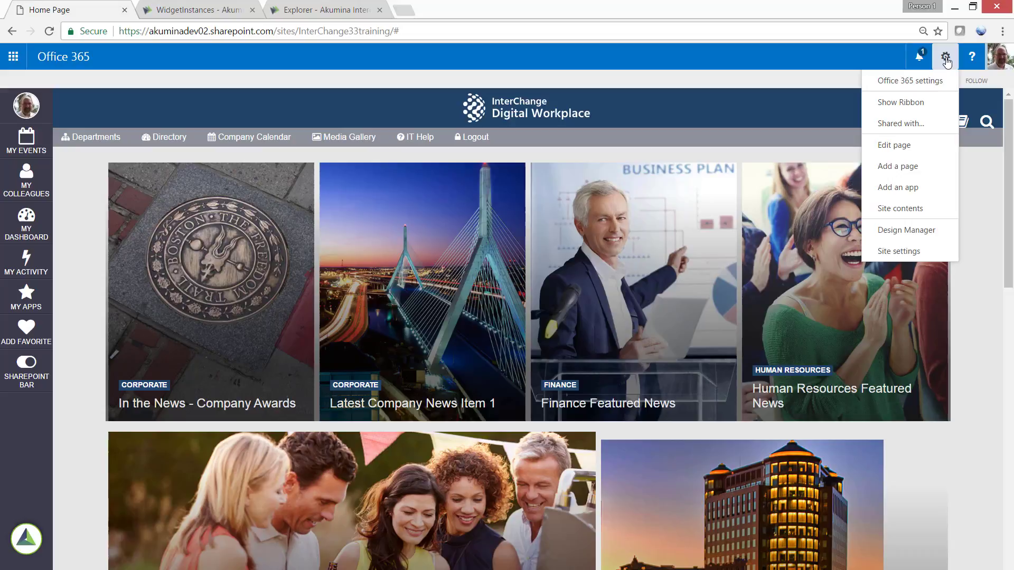
pyautogui.click(899, 145)
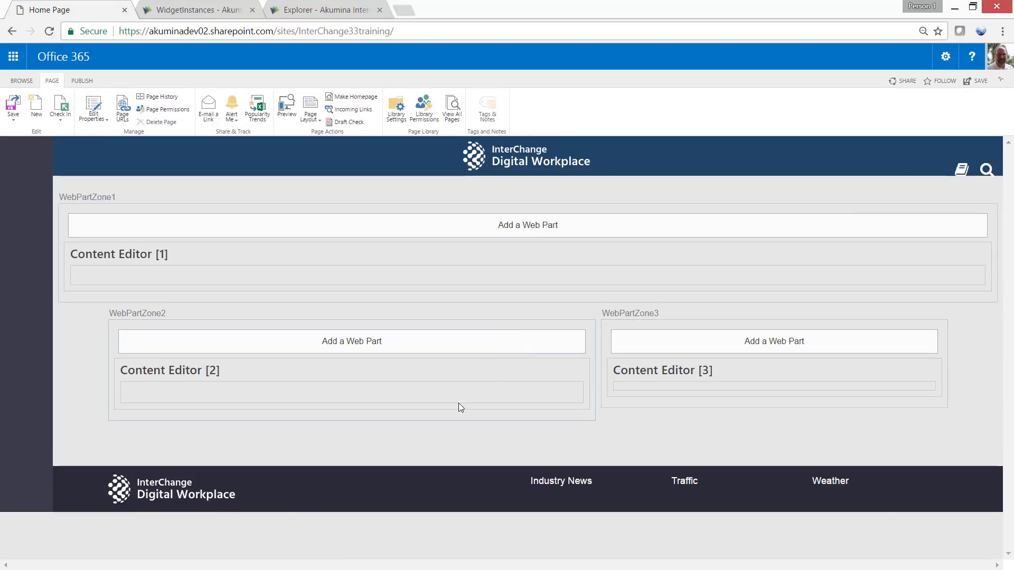
# - Insert the copied snippet on its own line above the HomePage-DeptNews div in the HTML source of Content Editor [2]
pyautogui.click(229, 393)
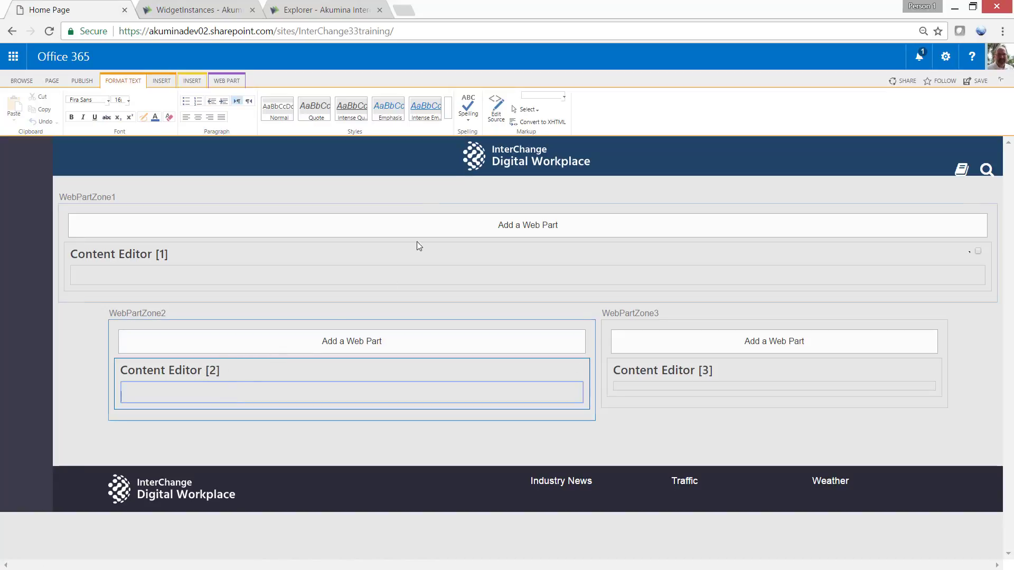
pyautogui.click(496, 107)
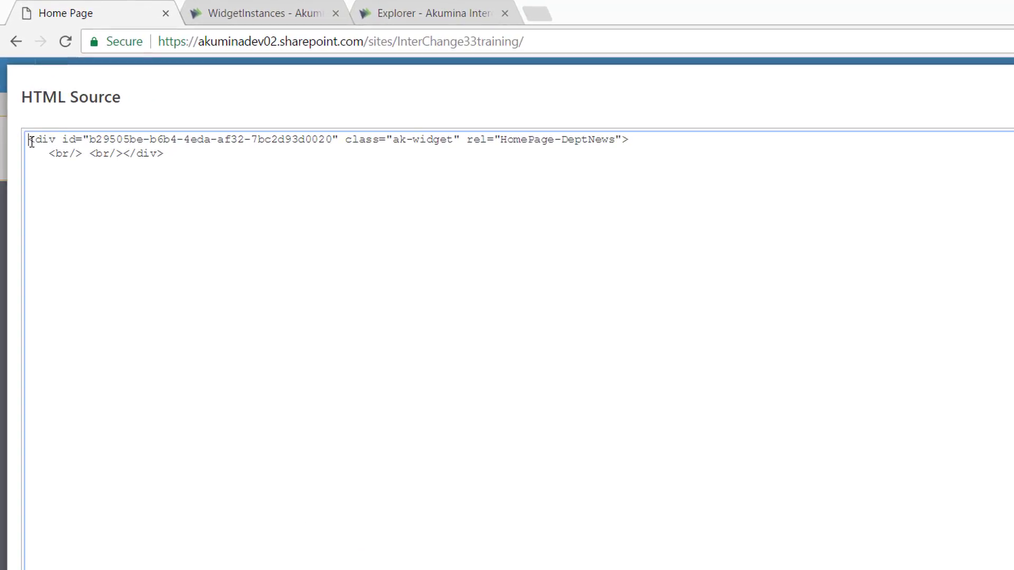
pyautogui.press('Return')
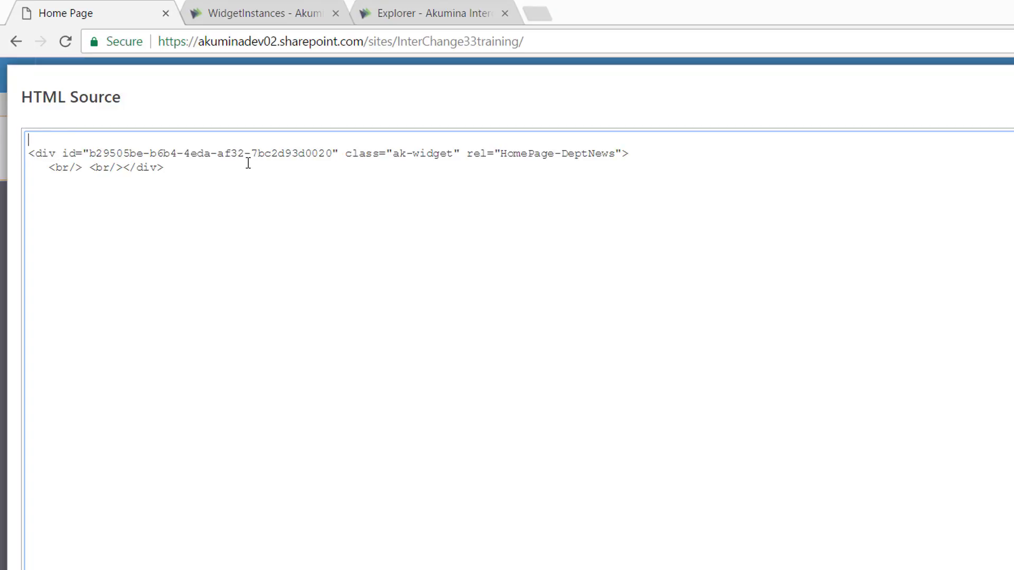
pyautogui.hotkey('ctrl', 'v')
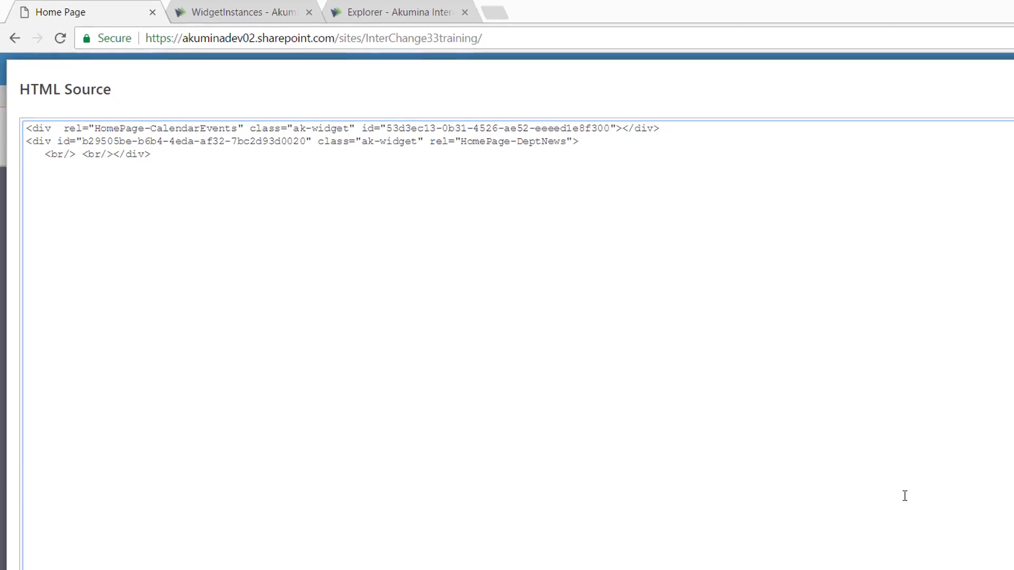
pyautogui.click(932, 535)
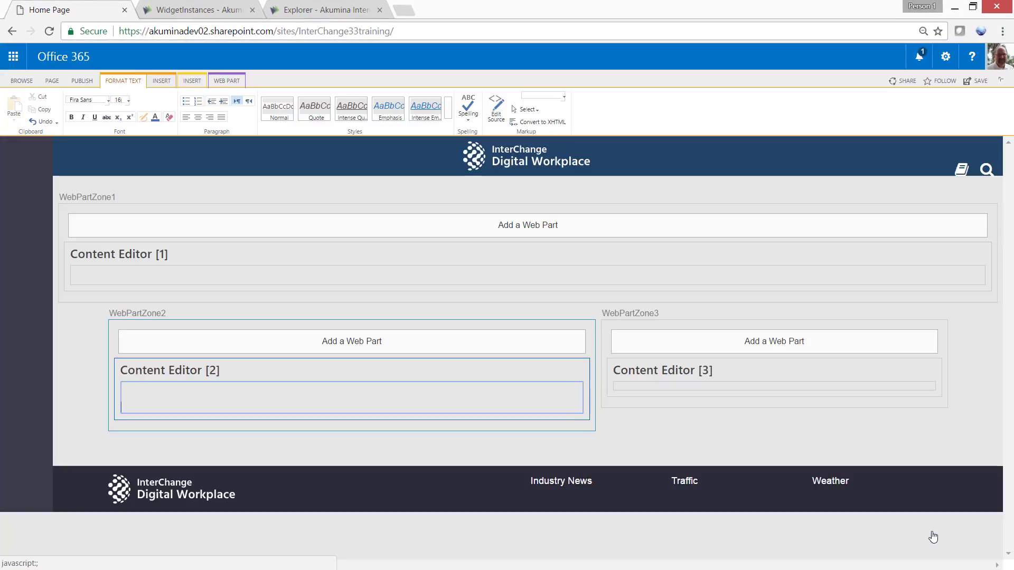
# - Publish the home page and view the Calendar Events widget on it
pyautogui.click(81, 81)
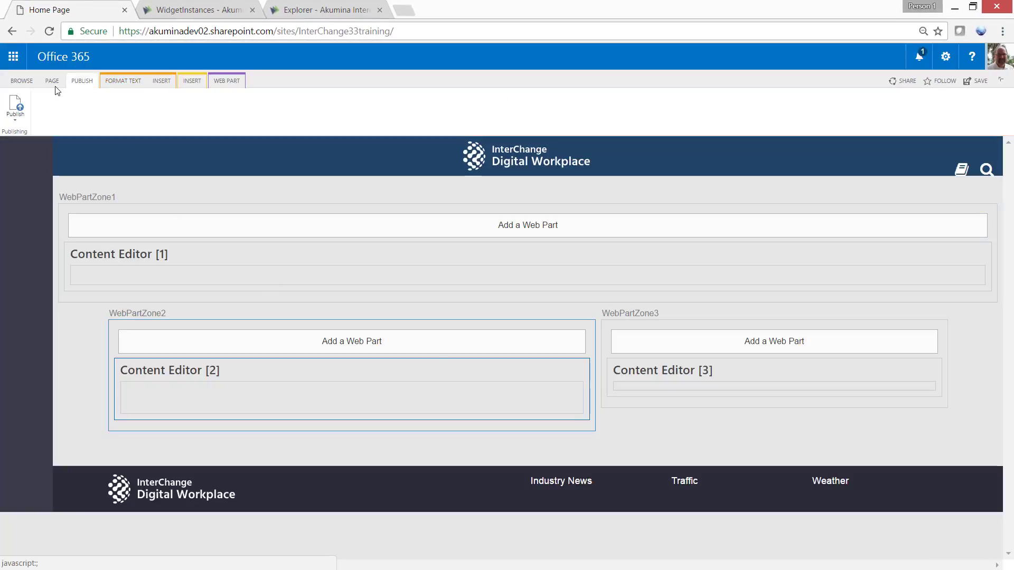
pyautogui.click(15, 108)
pyautogui.click(547, 382)
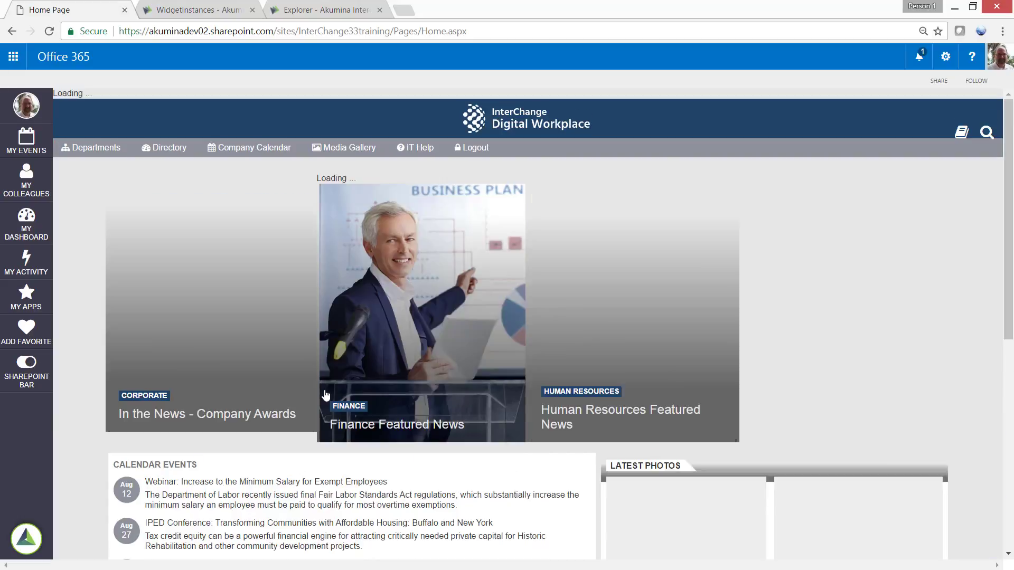
pyautogui.scroll(-1, 79, 347)
pyautogui.scroll(-2, 79, 346)
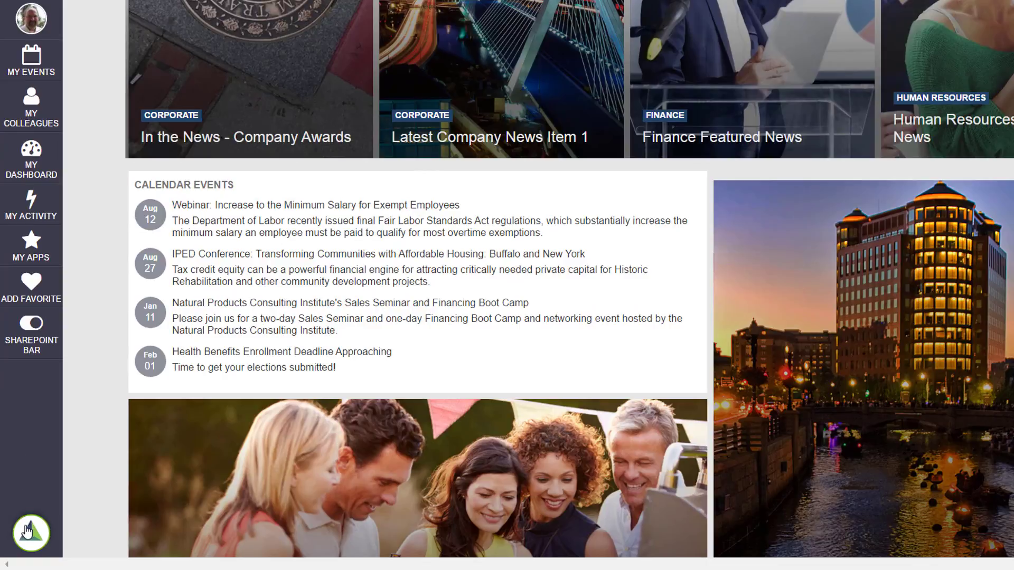
# - Turn on in-page widget editing and update the Calendar Events widget to display 2 items
pyautogui.click(32, 534)
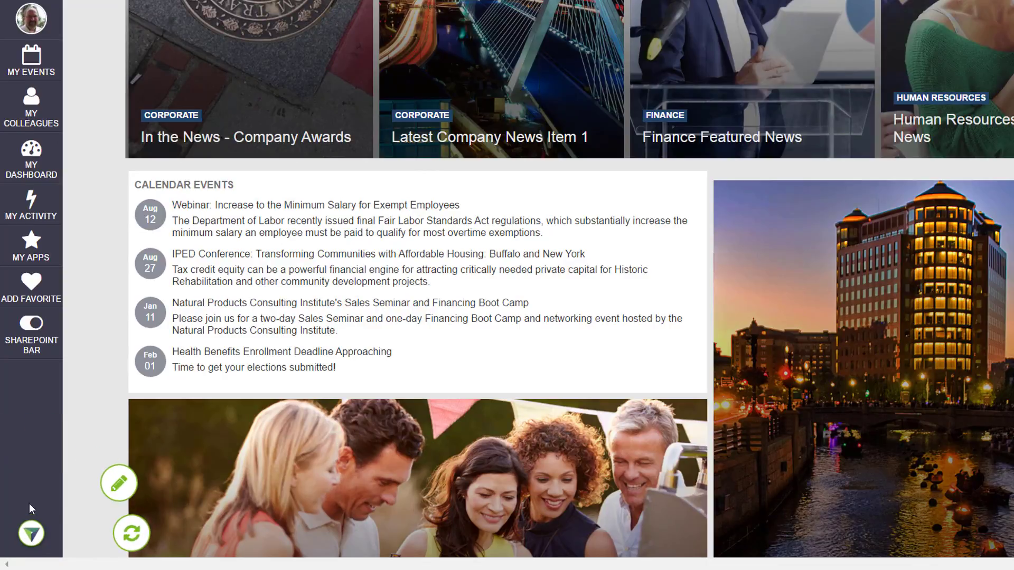
pyautogui.click(120, 483)
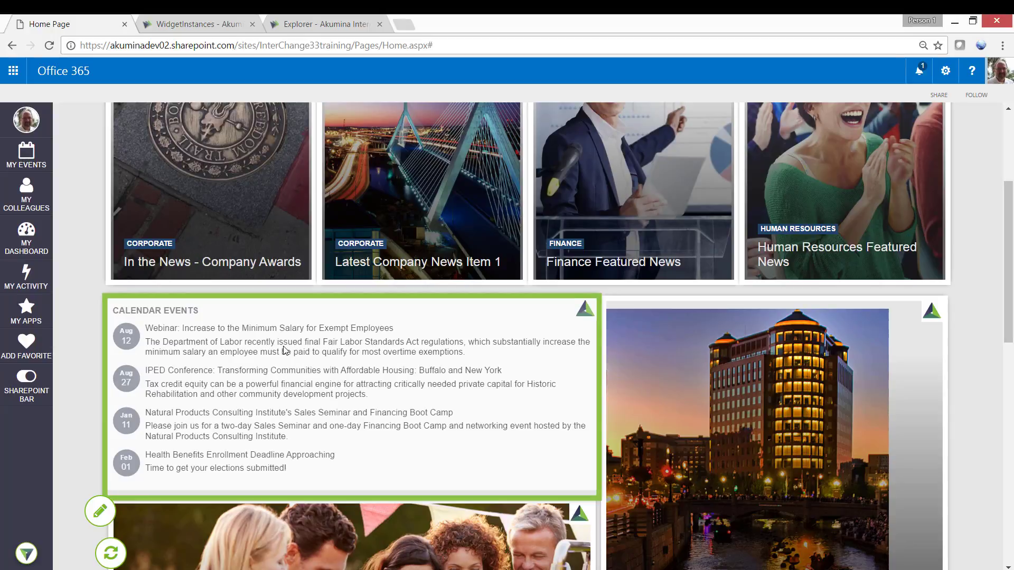
pyautogui.click(324, 393)
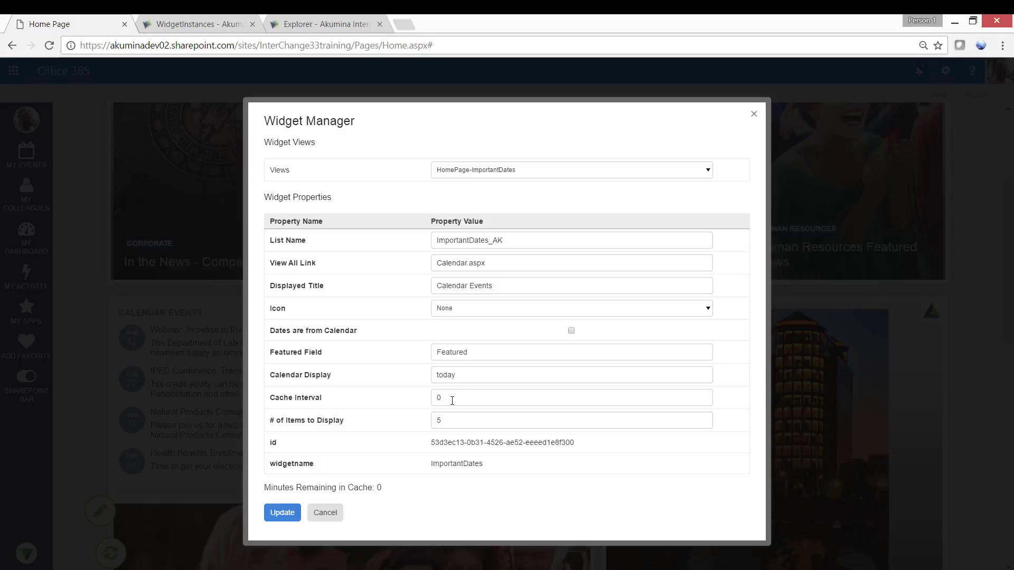
pyautogui.doubleClick(437, 420)
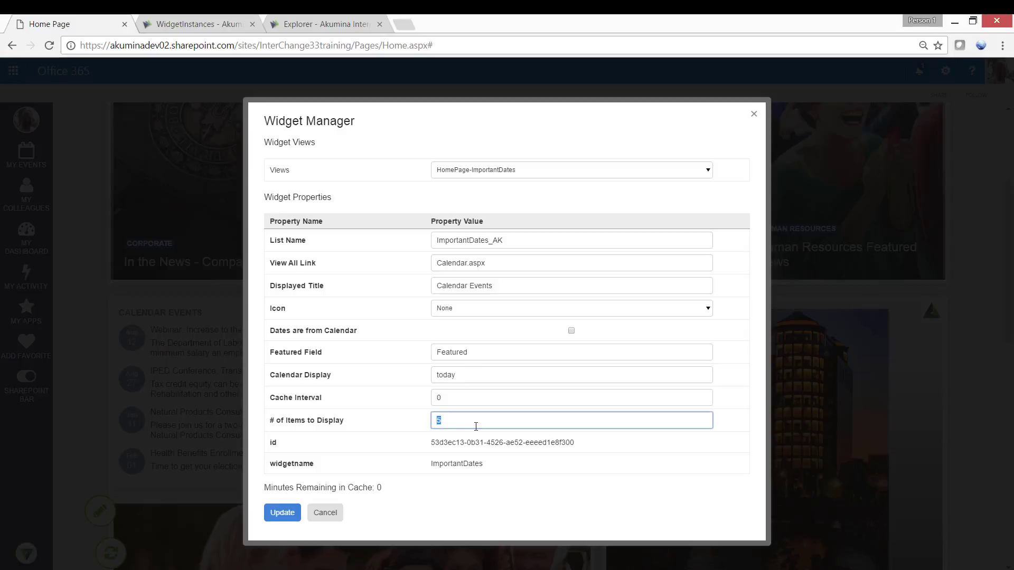
pyautogui.write('2')
pyautogui.click(282, 515)
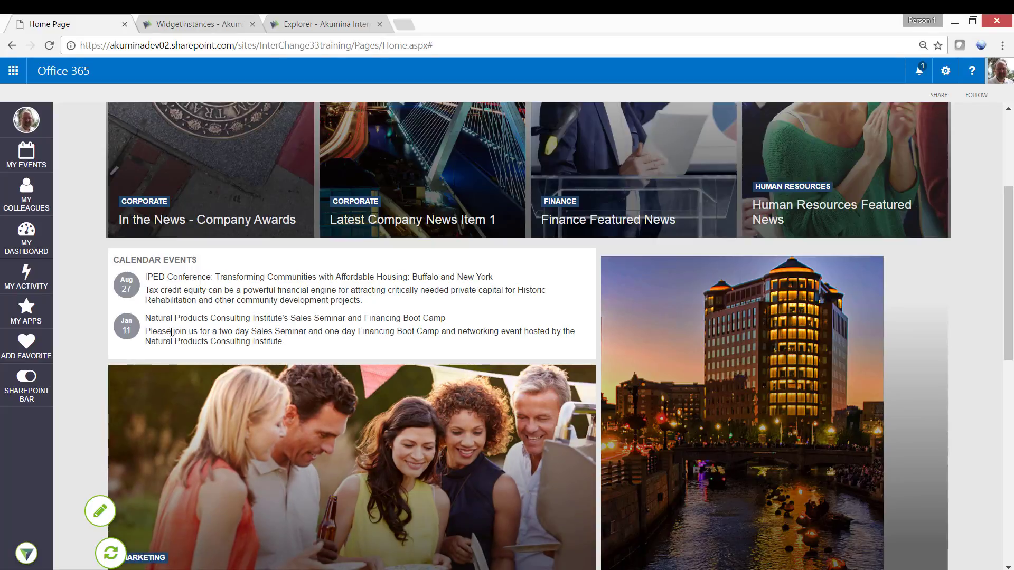
# - Reopen the Calendar Events widget's properties on the home page, review them and close without changes
pyautogui.click(102, 512)
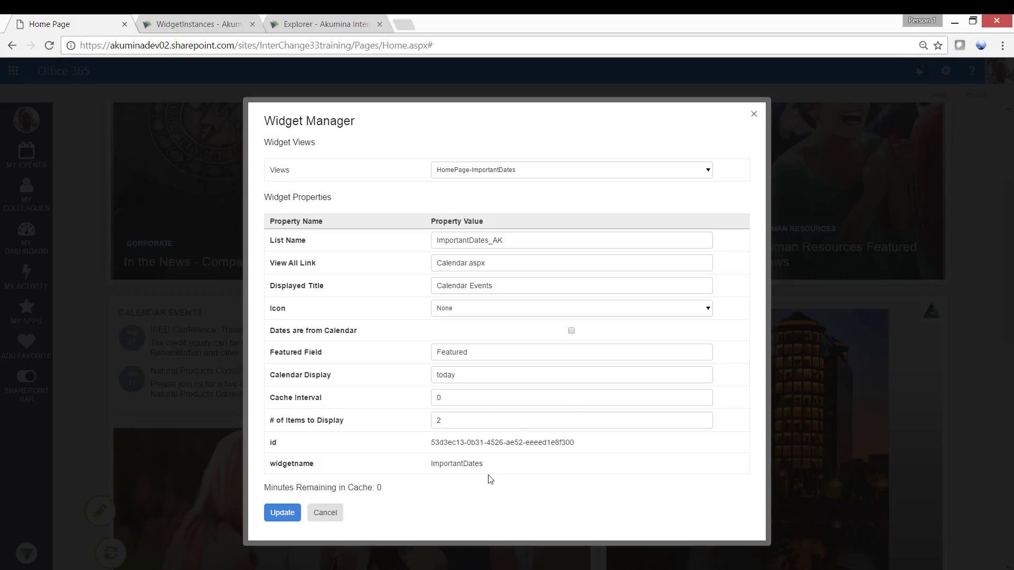
pyautogui.click(328, 513)
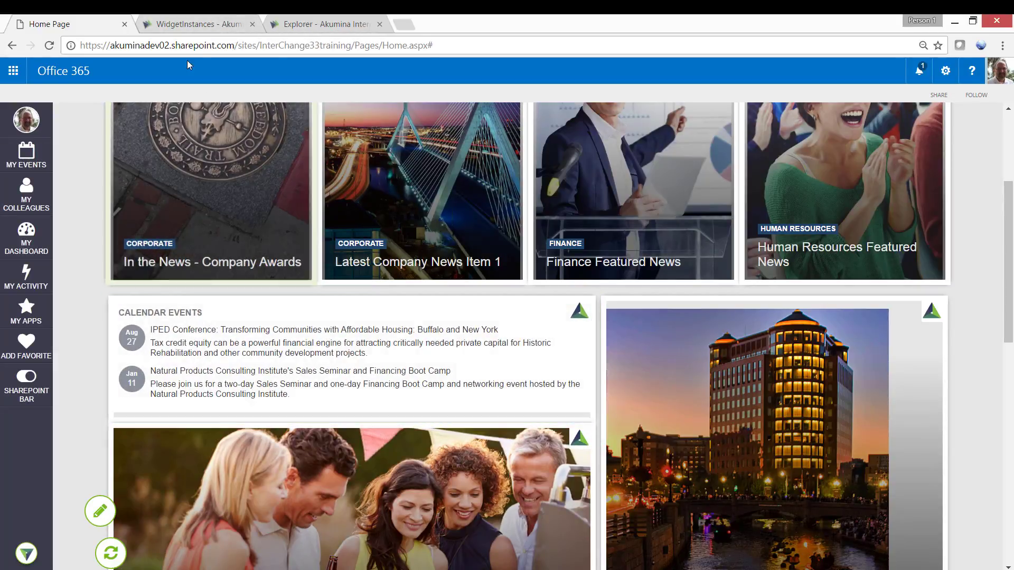
# - Edit the HomePage-CalendarEvents instance to hide the View All Link, Icon, Featured Field, Calendar Display and Cache Interval fields, and save it
pyautogui.click(200, 25)
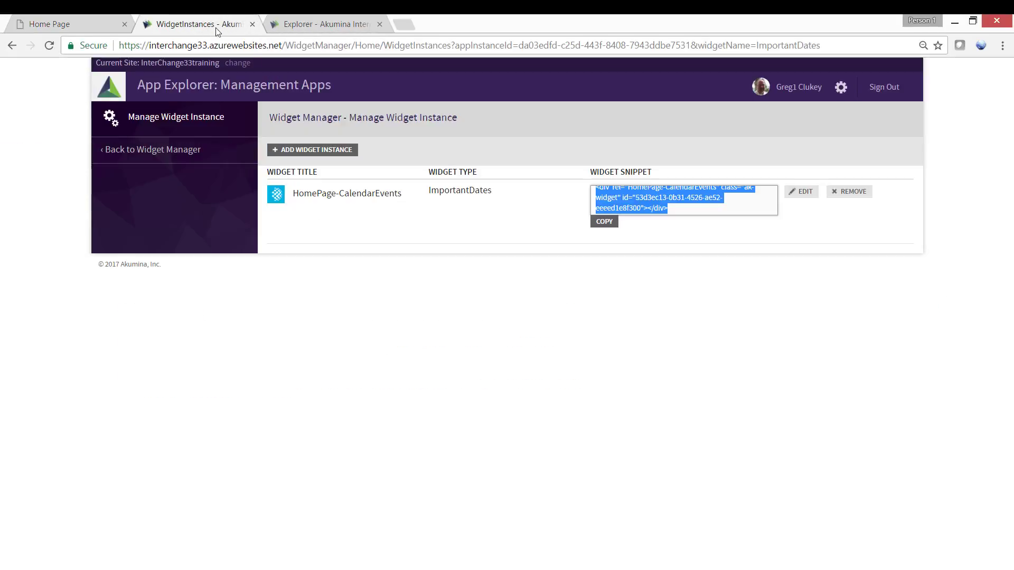
pyautogui.click(797, 190)
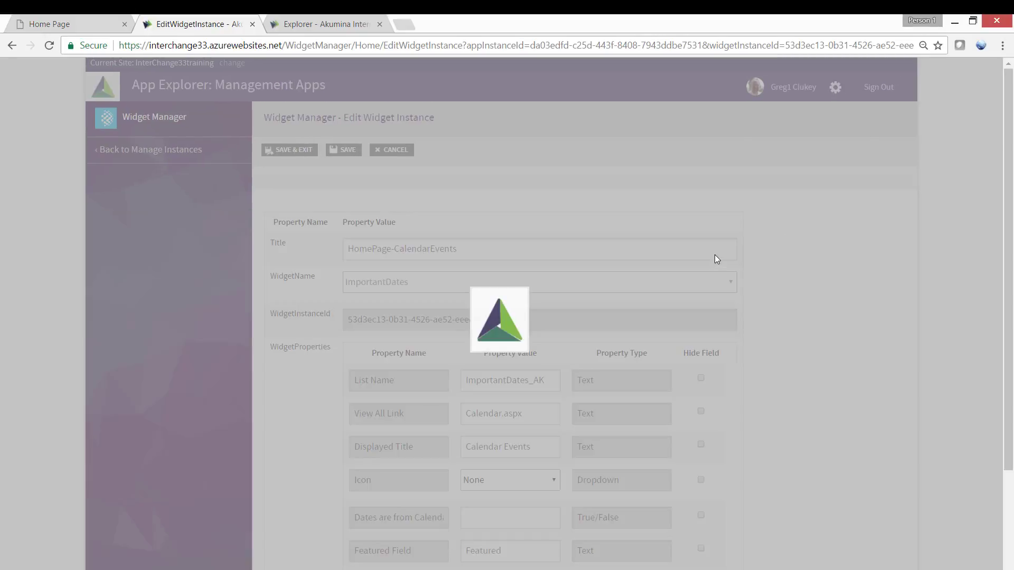
pyautogui.scroll(-3, 824, 314)
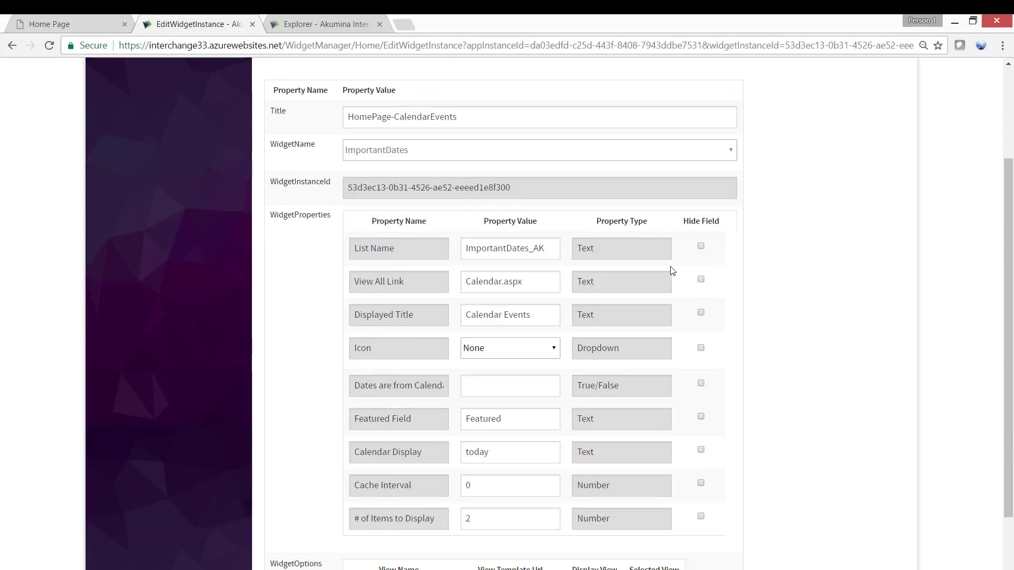
pyautogui.click(701, 280)
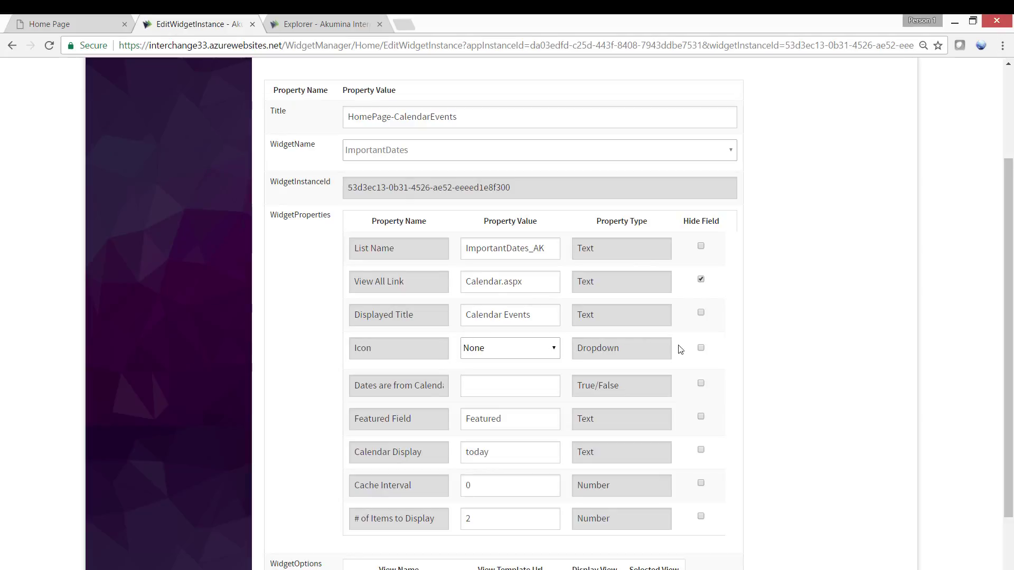
pyautogui.click(700, 348)
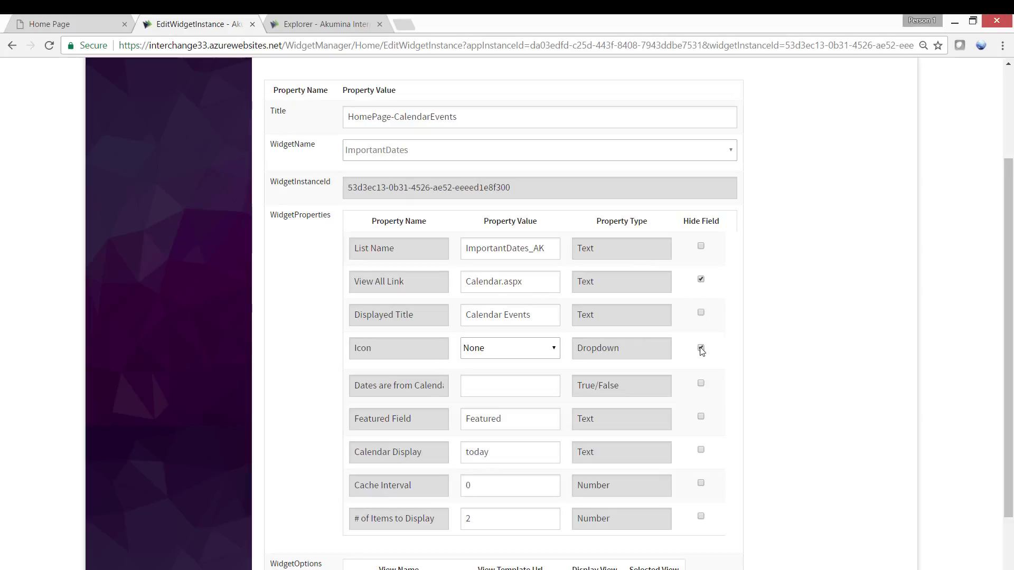
pyautogui.click(700, 417)
pyautogui.scroll(3, 756, 478)
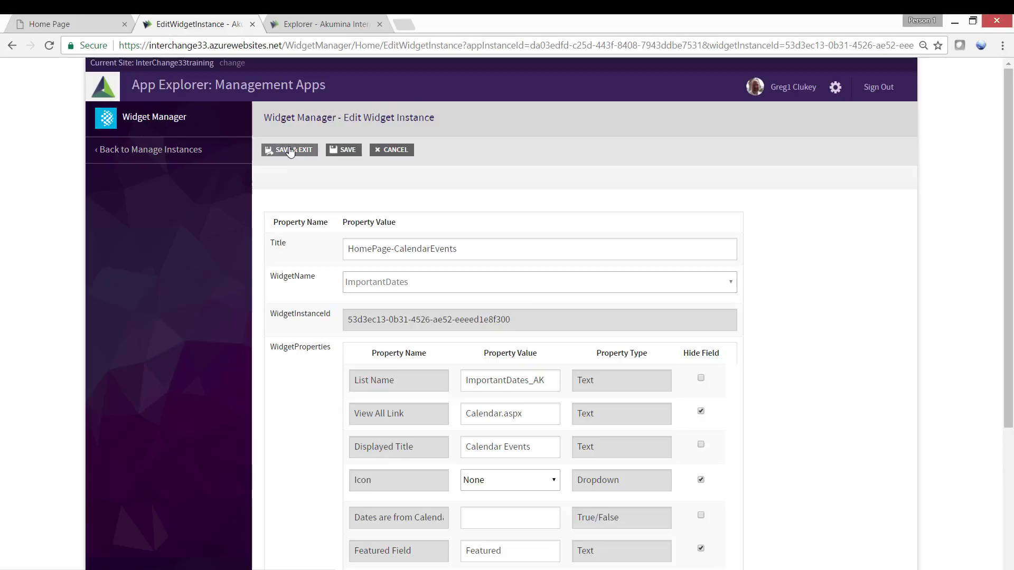
pyautogui.click(350, 149)
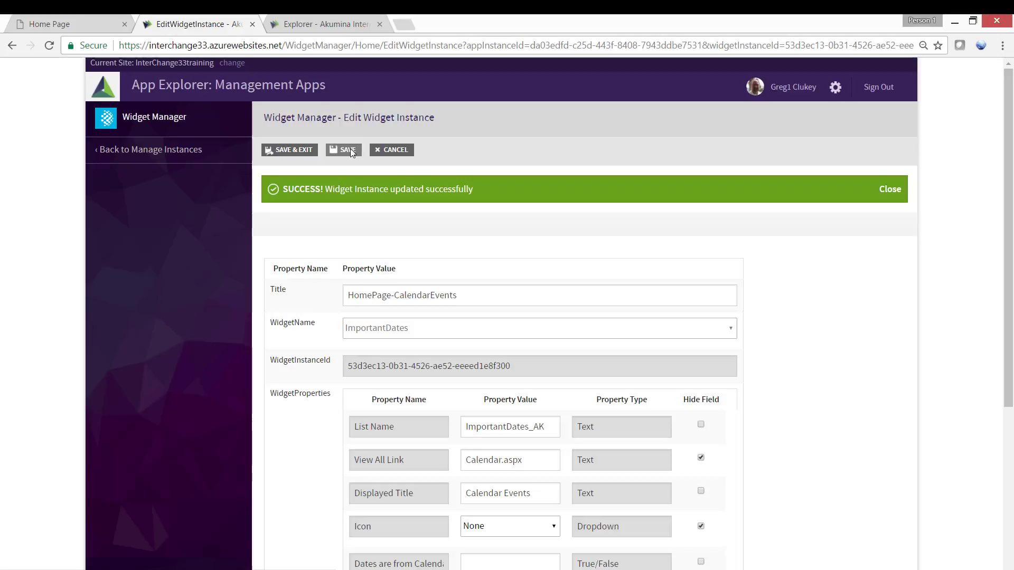
# - Check the Calendar Events widget's remaining properties and available views from the home page, then cancel
pyautogui.click(71, 24)
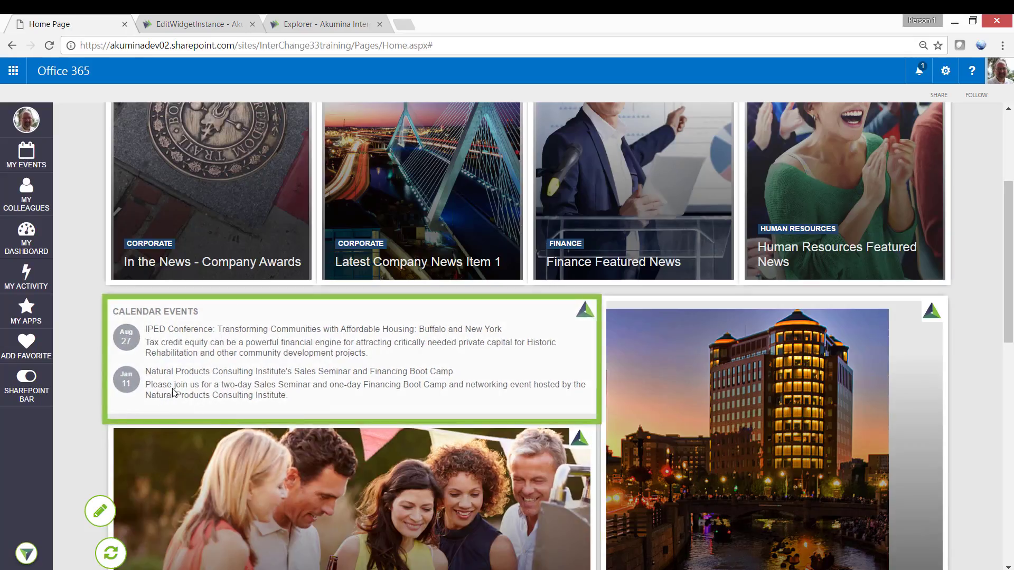
pyautogui.click(182, 382)
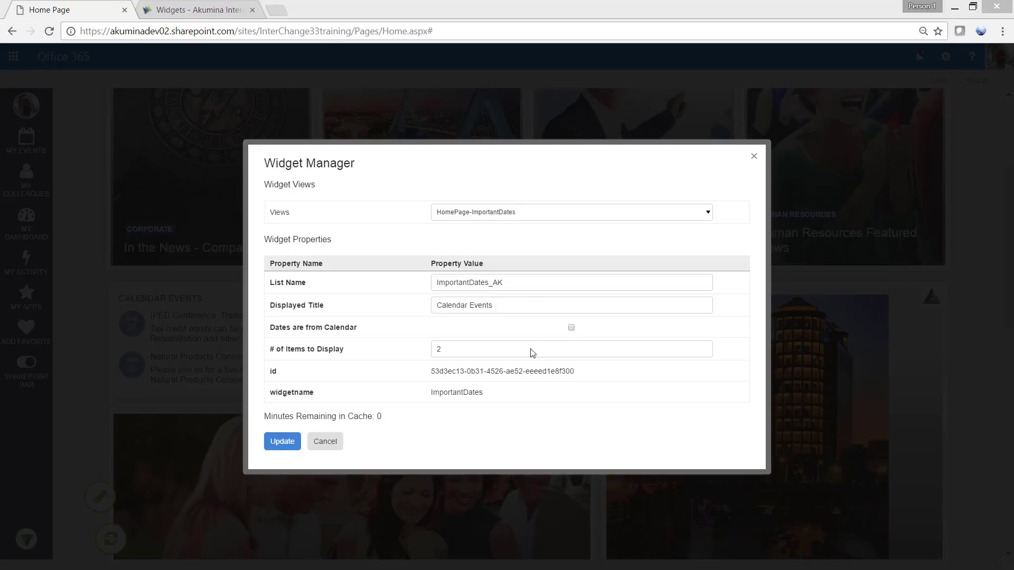
pyautogui.click(708, 214)
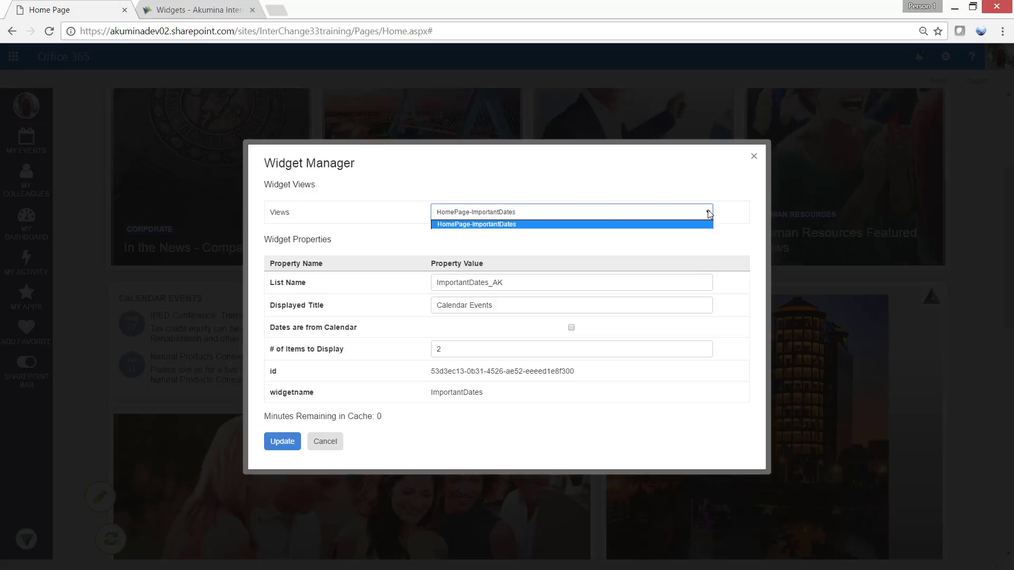
pyautogui.click(708, 213)
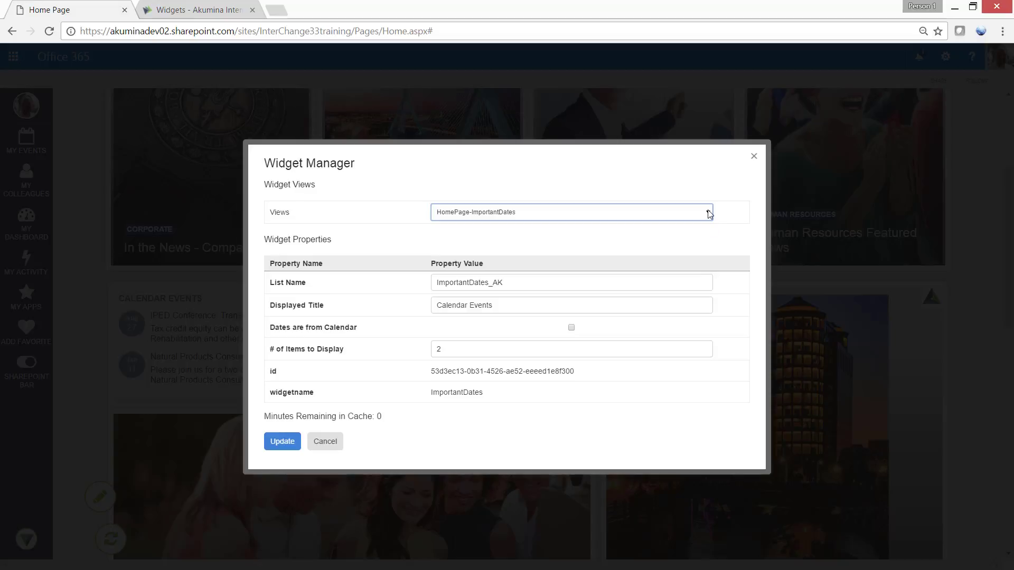
pyautogui.click(324, 442)
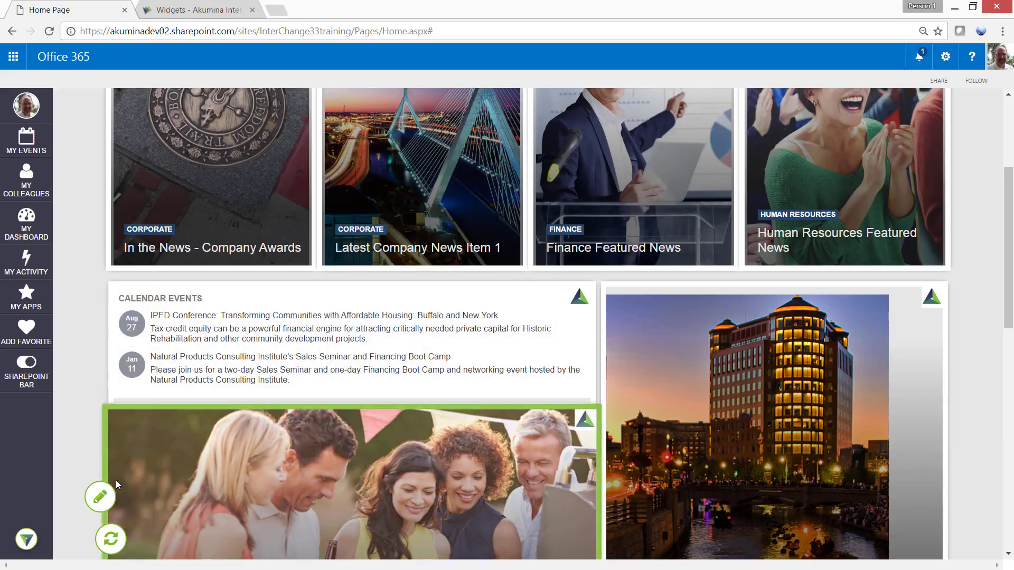
# - Turn off in-page widget editing on the home page and open the View Manager app from My Apps
pyautogui.click(99, 504)
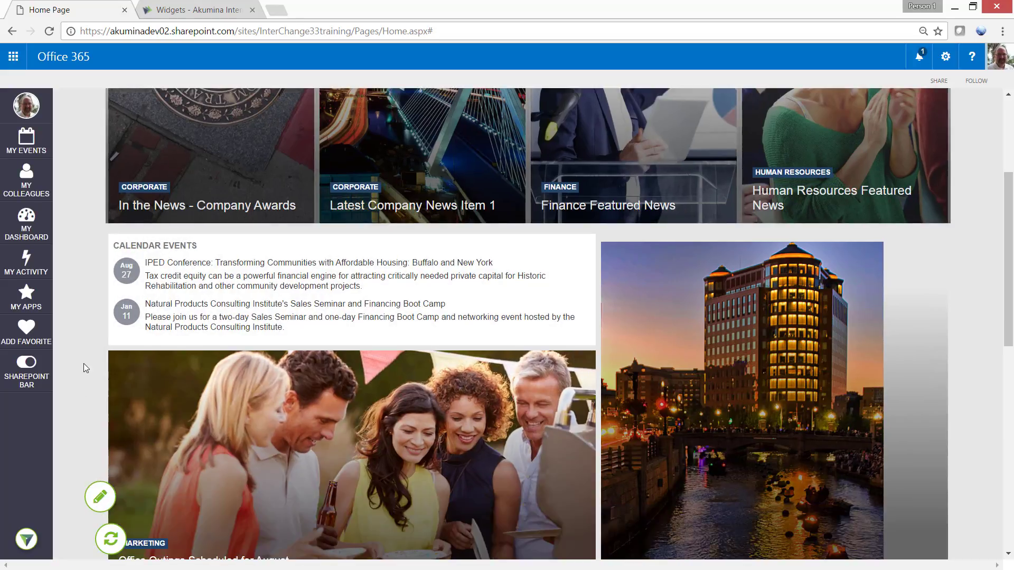
pyautogui.click(24, 293)
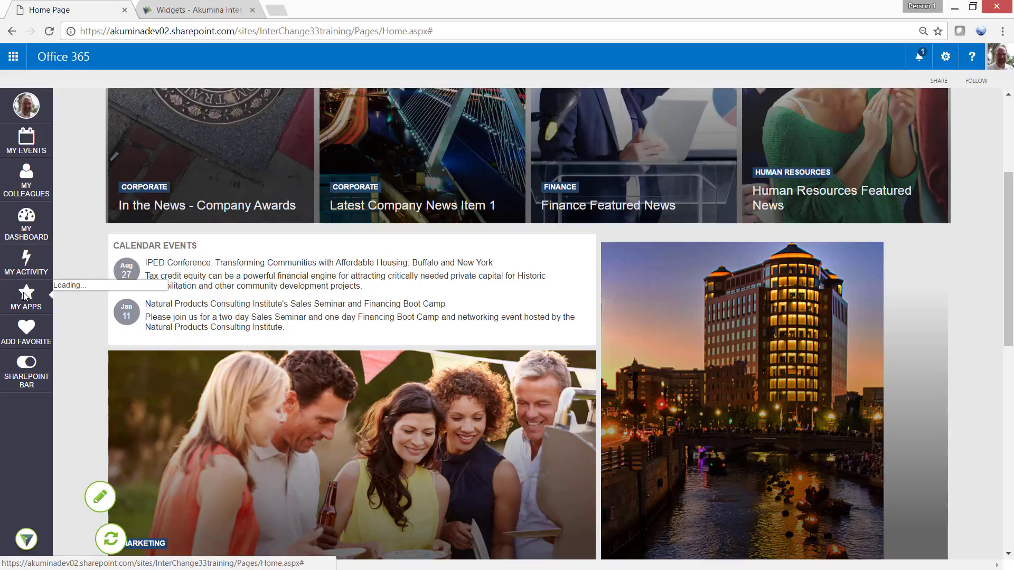
pyautogui.moveTo(257, 334); pyautogui.dragTo(259, 400)
pyautogui.click(171, 410)
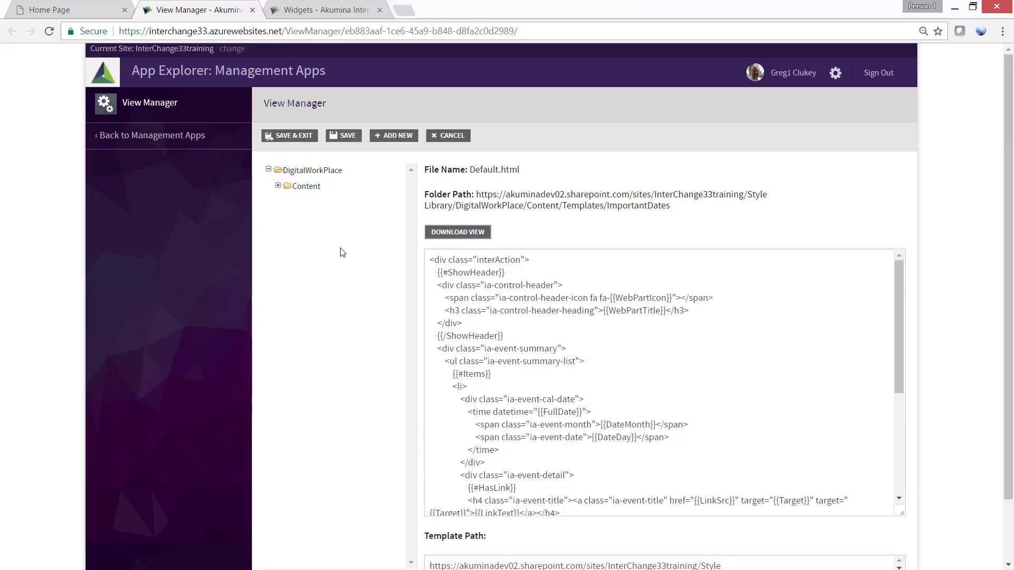
# - Open DigitalWorkspaceDefault.html from the ImportantDates templates folder and read through its markup
pyautogui.click(277, 186)
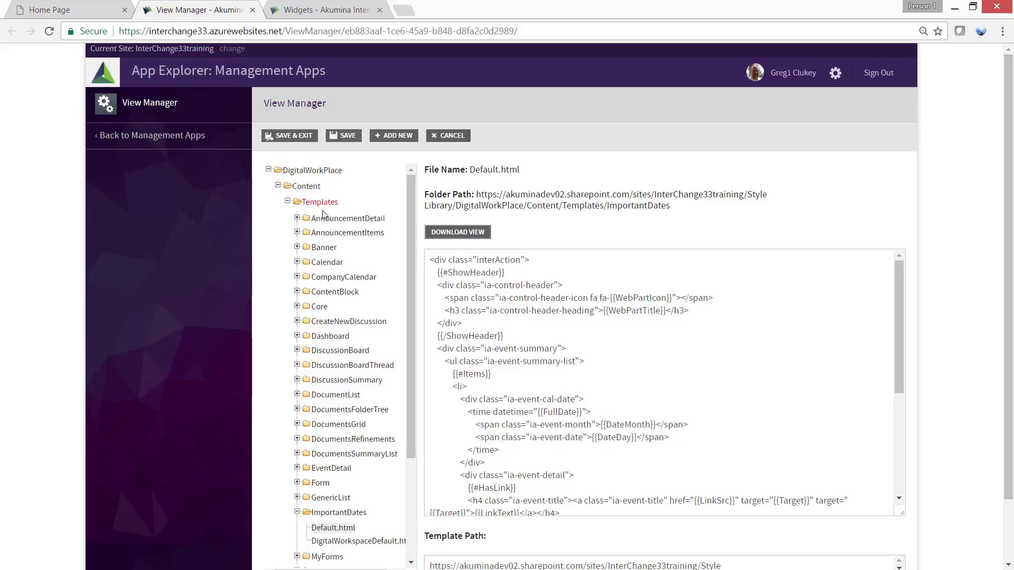
pyautogui.moveTo(411, 208); pyautogui.dragTo(411, 331)
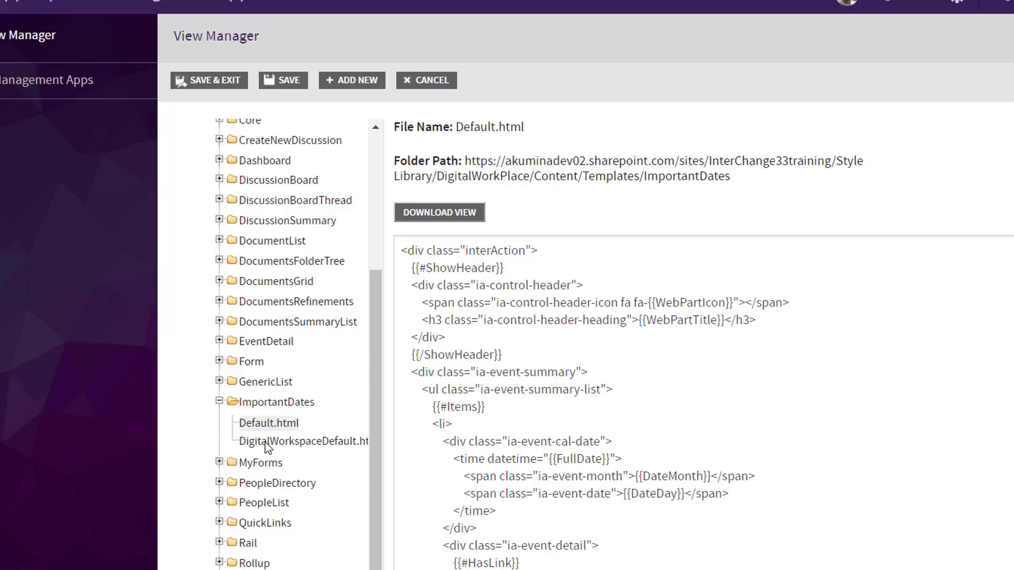
pyautogui.click(299, 442)
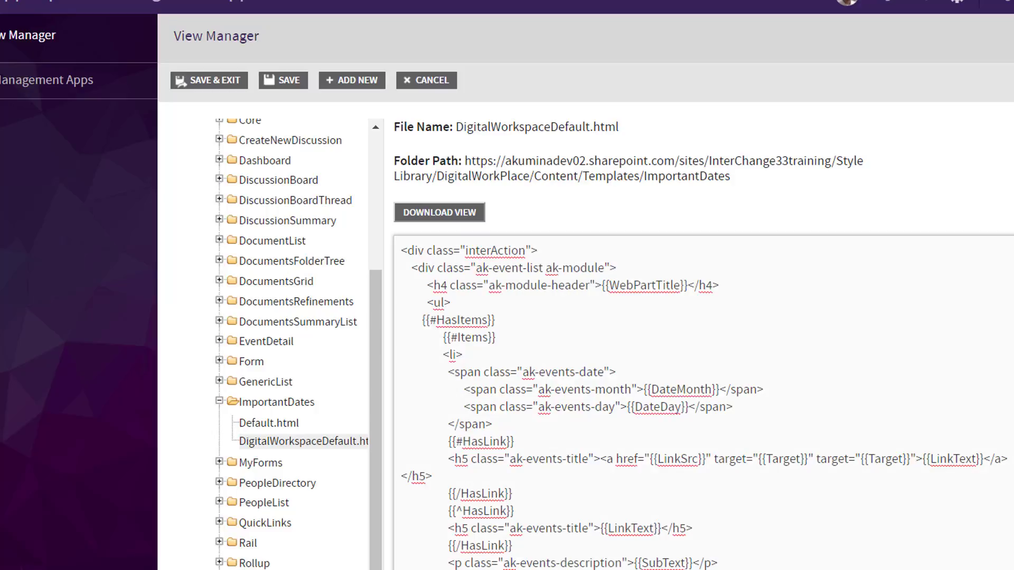
pyautogui.scroll(-4, 703, 401)
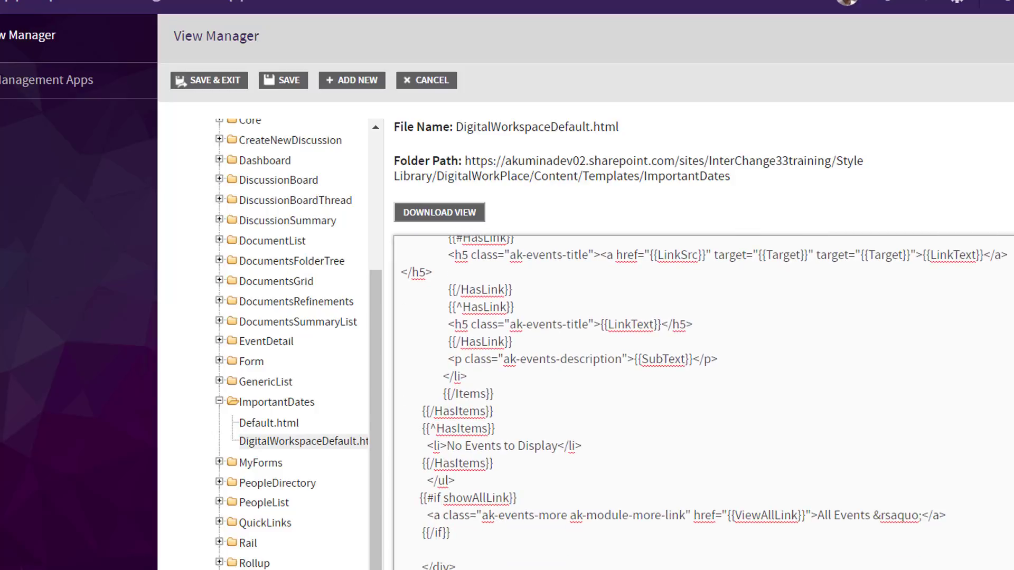
pyautogui.scroll(4, 702, 401)
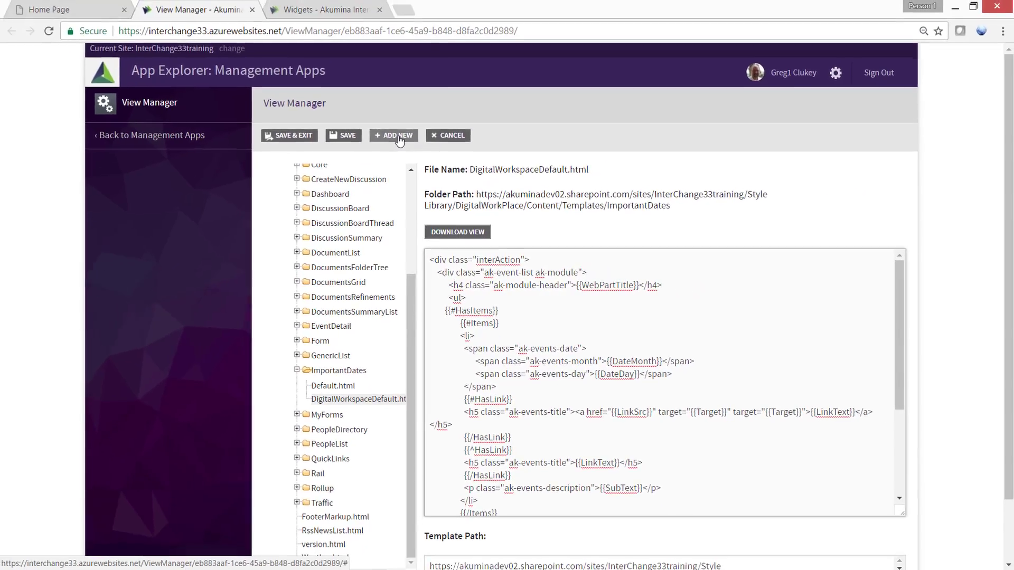
# - Upload Upcoming.html from Downloads as a new view in the ImportantDates templates folder and save it
pyautogui.click(398, 137)
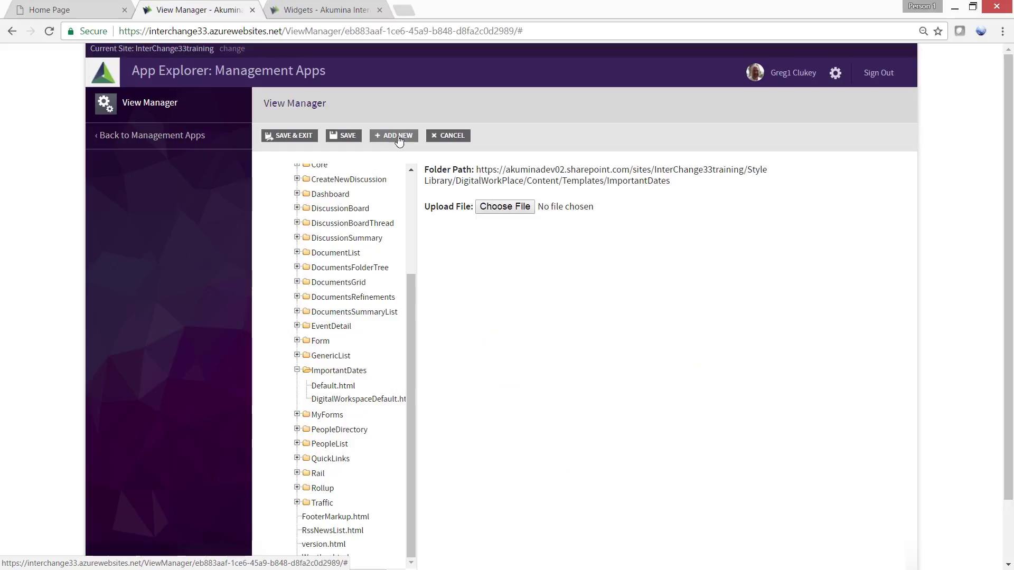
pyautogui.click(506, 210)
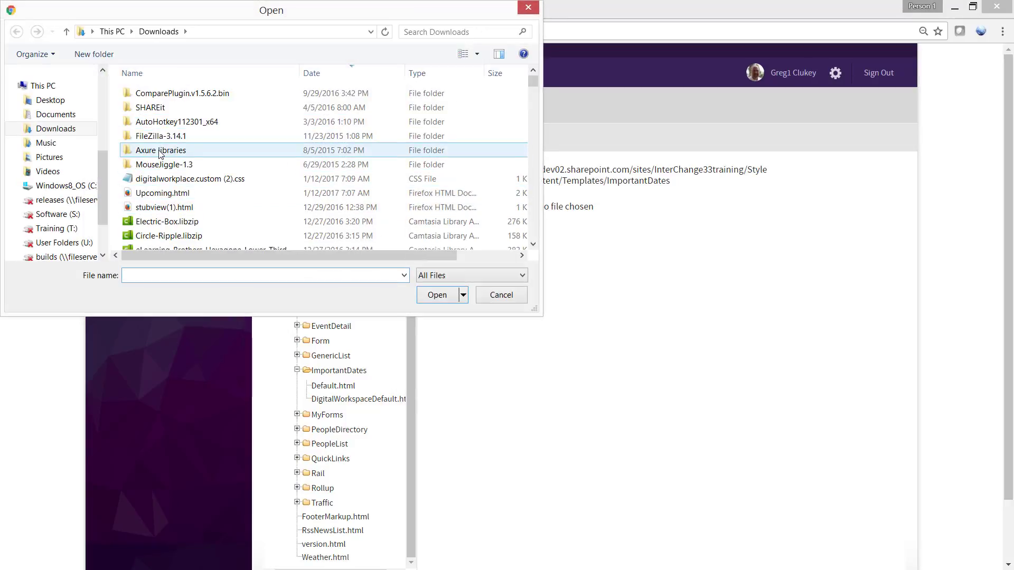
pyautogui.click(167, 197)
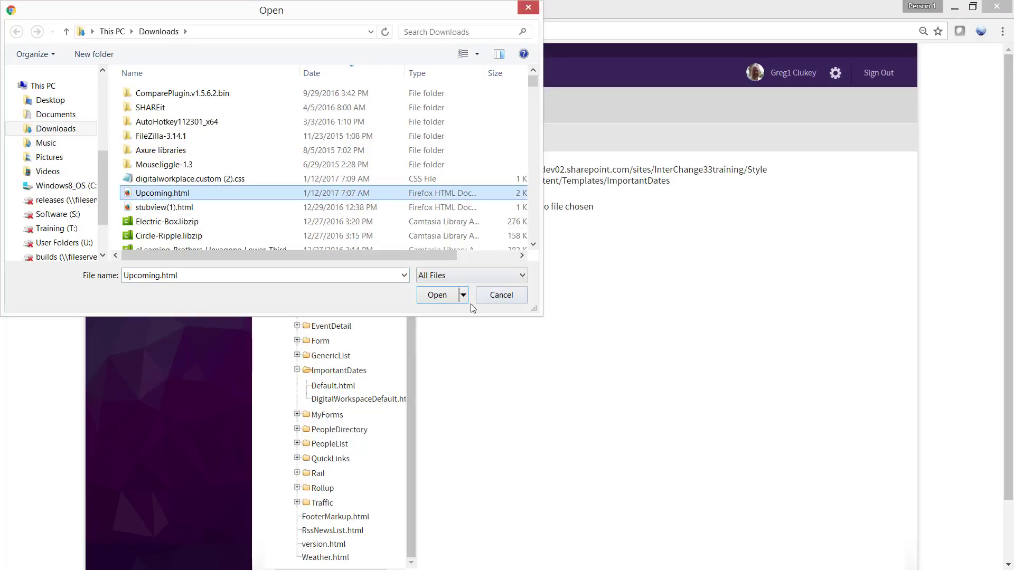
pyautogui.click(435, 296)
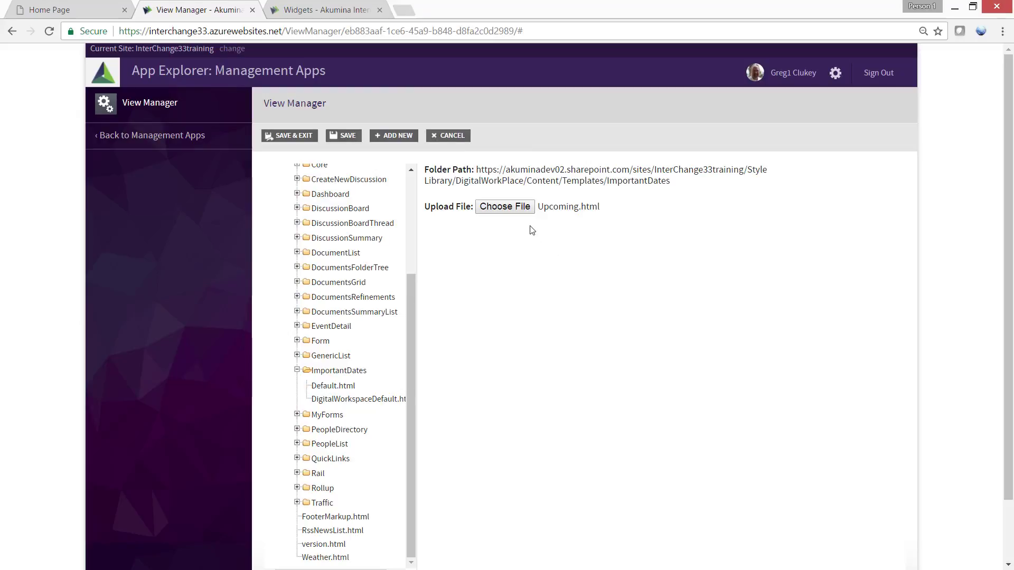
pyautogui.click(348, 137)
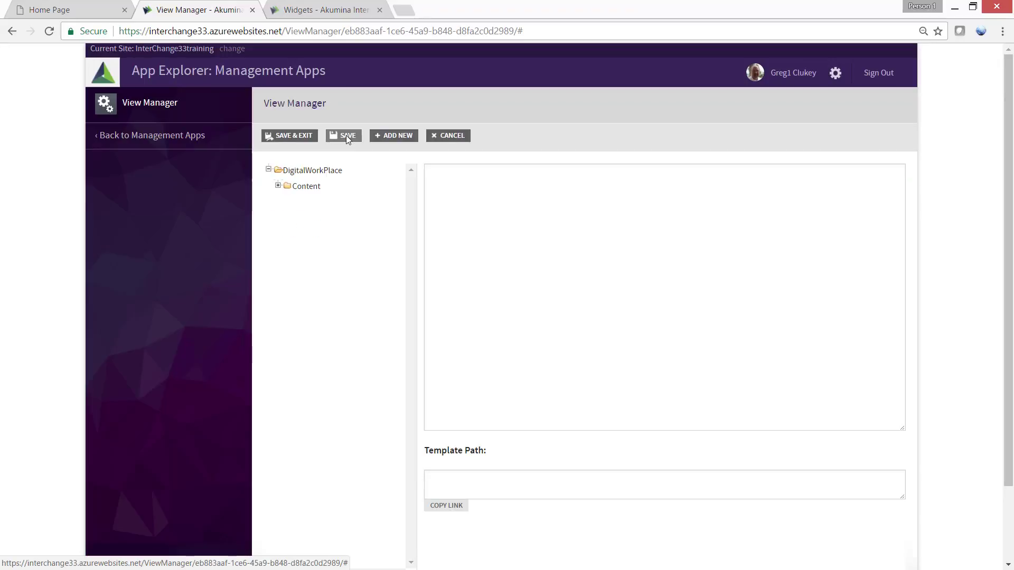
# - Expand the Content, Templates and ImportantDates folders to check for the uploaded Upcoming.html view
pyautogui.click(278, 185)
pyautogui.click(288, 202)
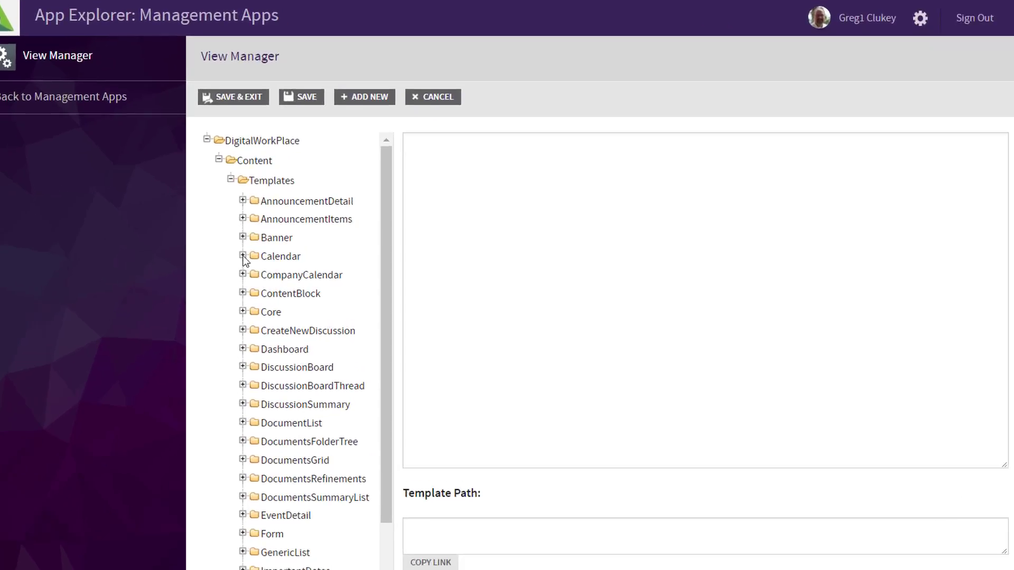
pyautogui.scroll(-2, 296, 423)
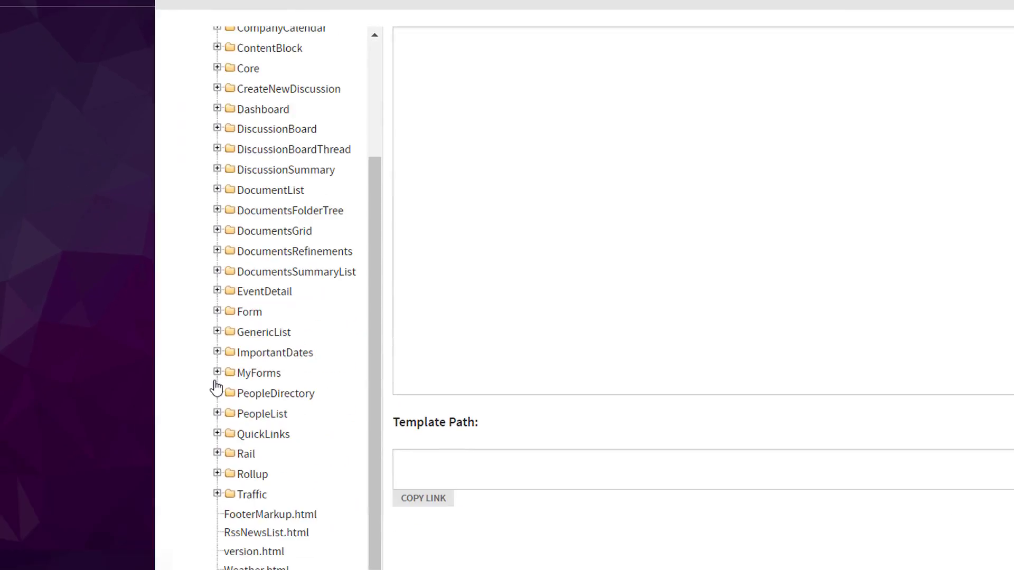
pyautogui.click(217, 352)
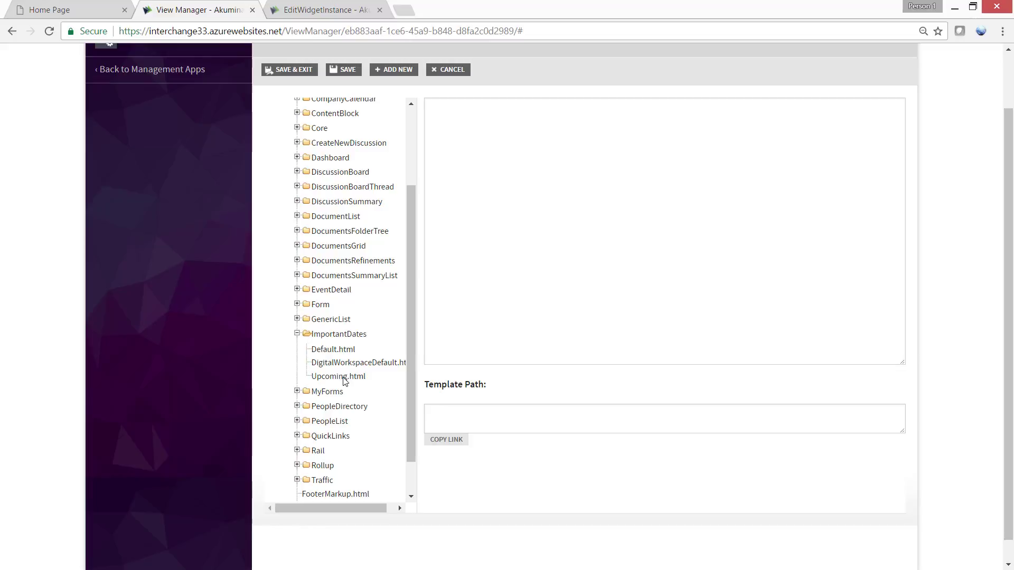
# - Open the Calendar Events widget's properties on the home page, get its view markup to review the available fields, and close without changes
pyautogui.click(48, 11)
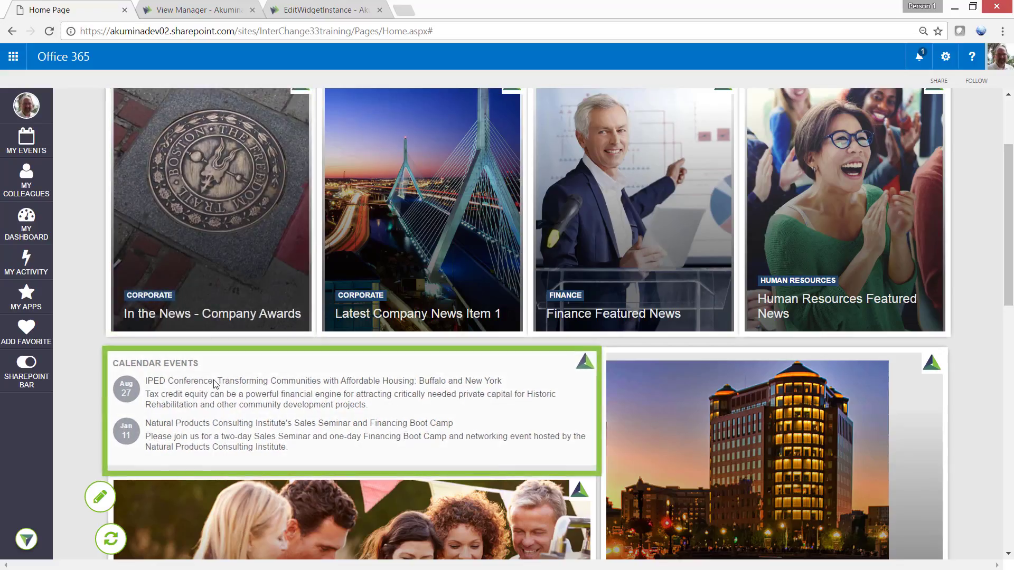
pyautogui.click(263, 379)
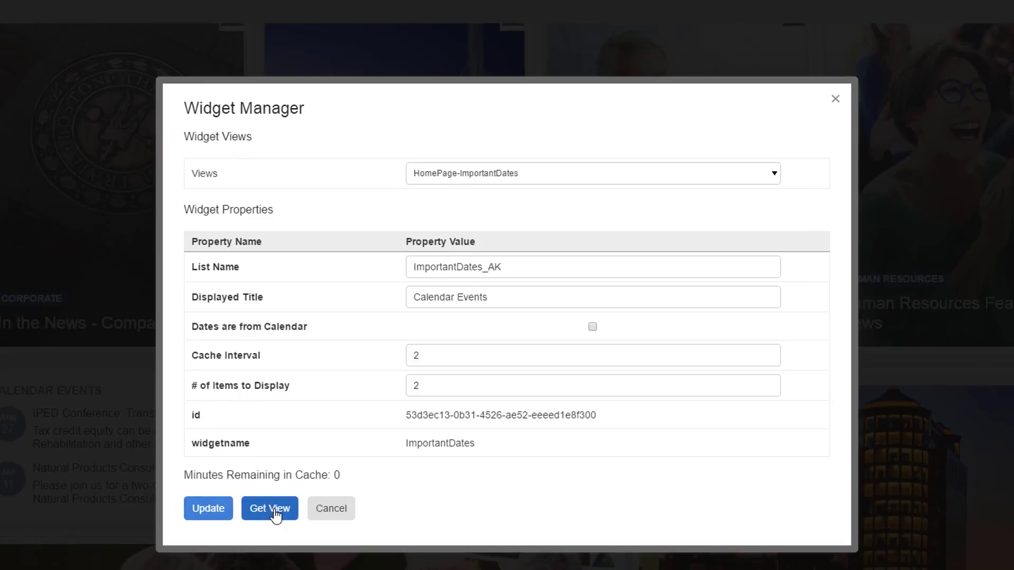
pyautogui.click(275, 513)
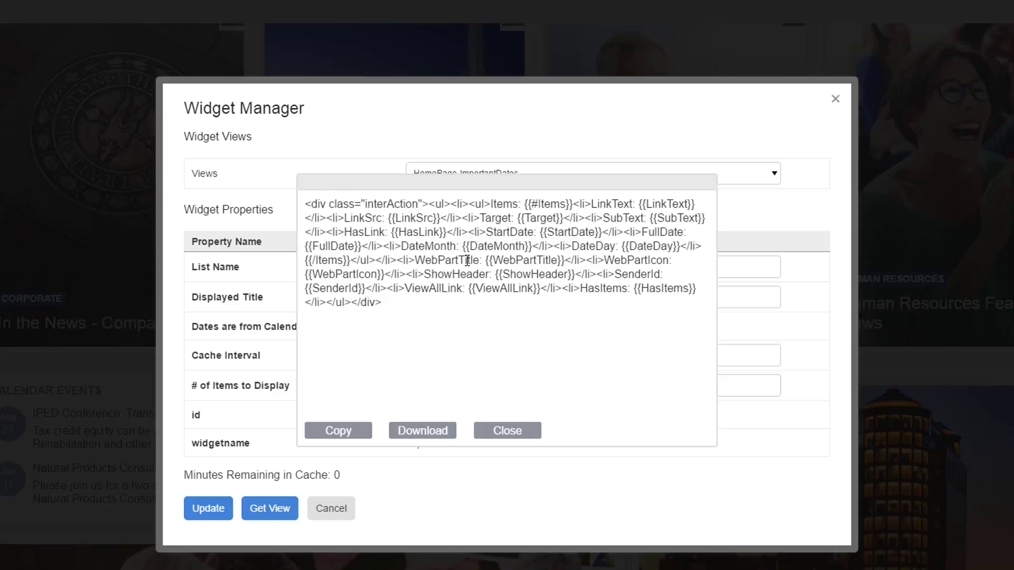
pyautogui.click(508, 432)
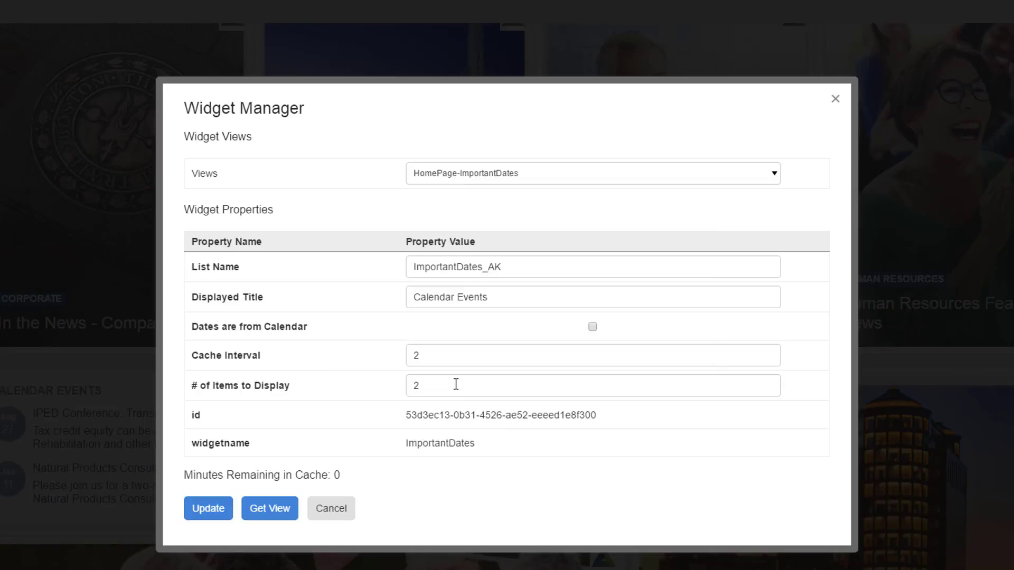
pyautogui.click(259, 508)
pyautogui.click(268, 514)
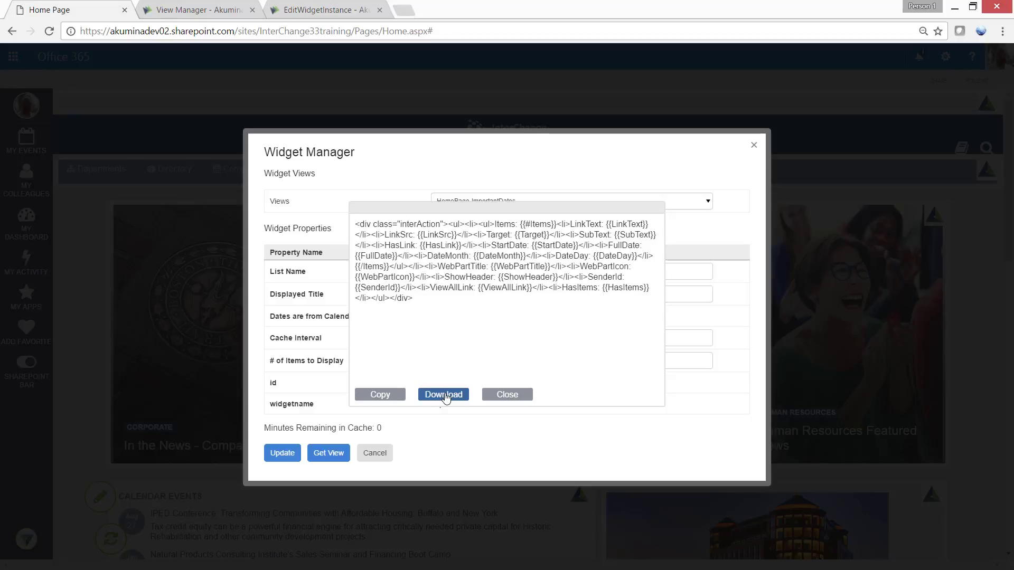
pyautogui.click(508, 395)
pyautogui.click(376, 455)
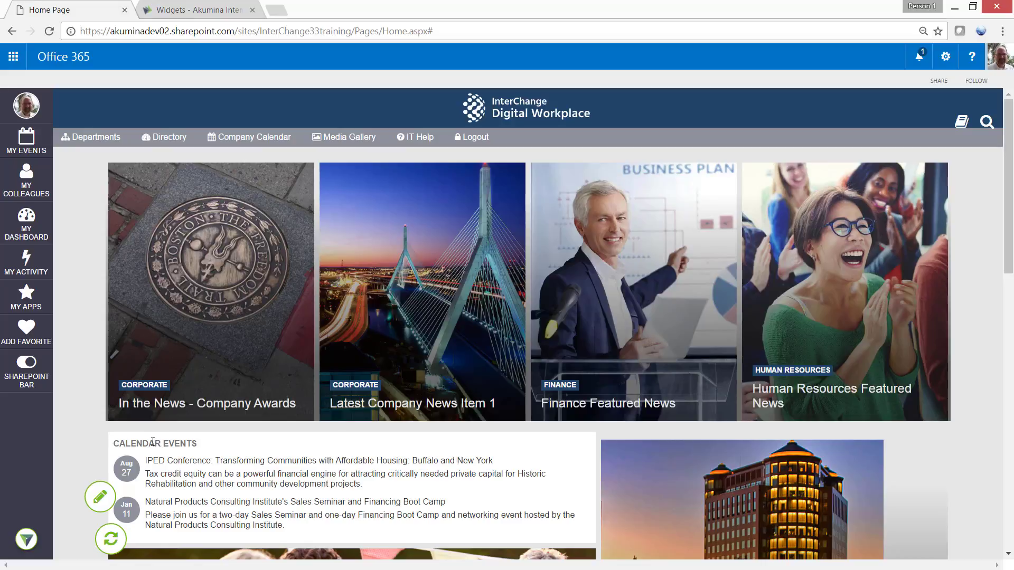
# - Open the ImportantDates widget for editing in Widget Manager and review its properties and views
pyautogui.click(192, 13)
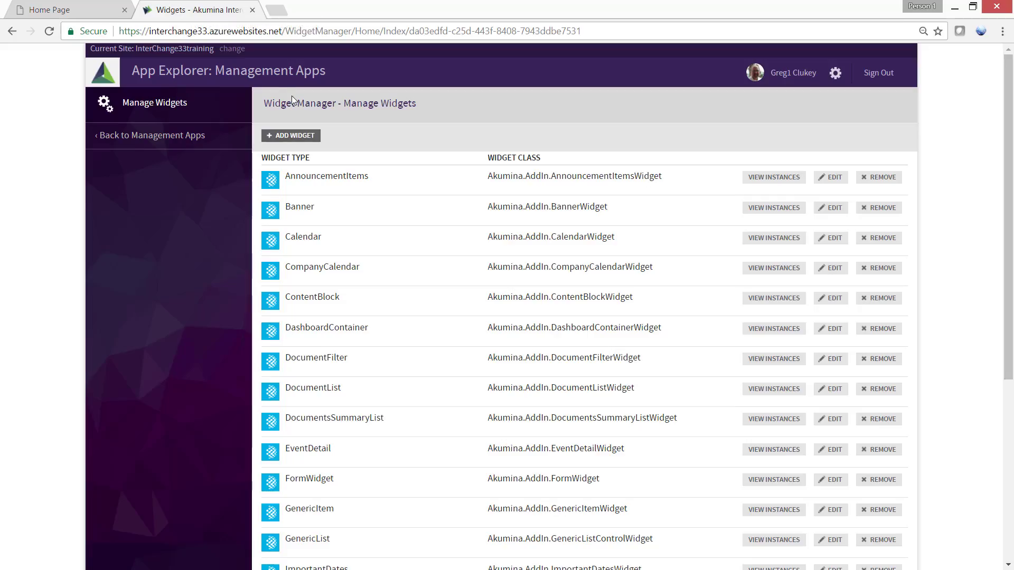
pyautogui.scroll(-4, 376, 454)
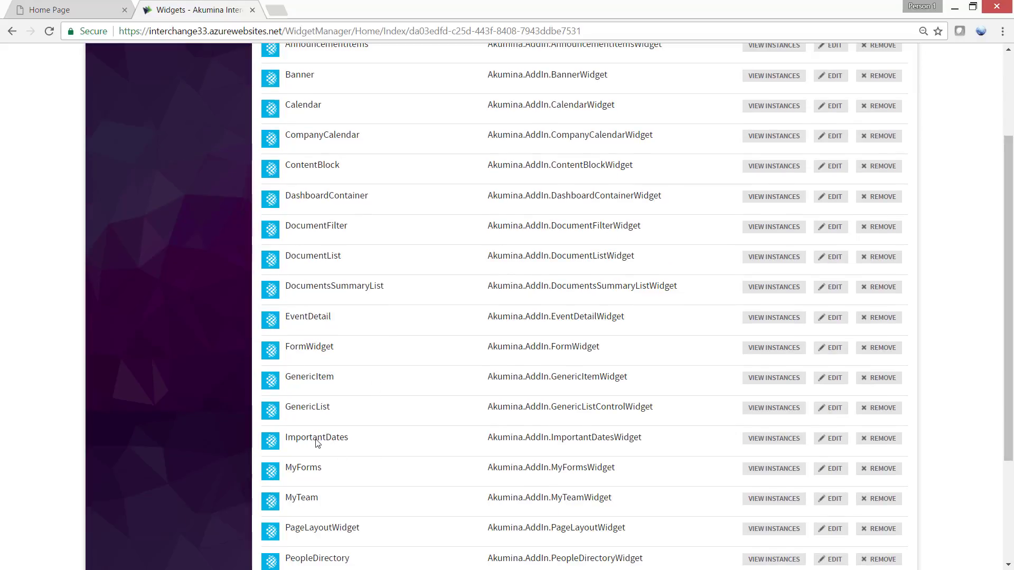
pyautogui.click(831, 440)
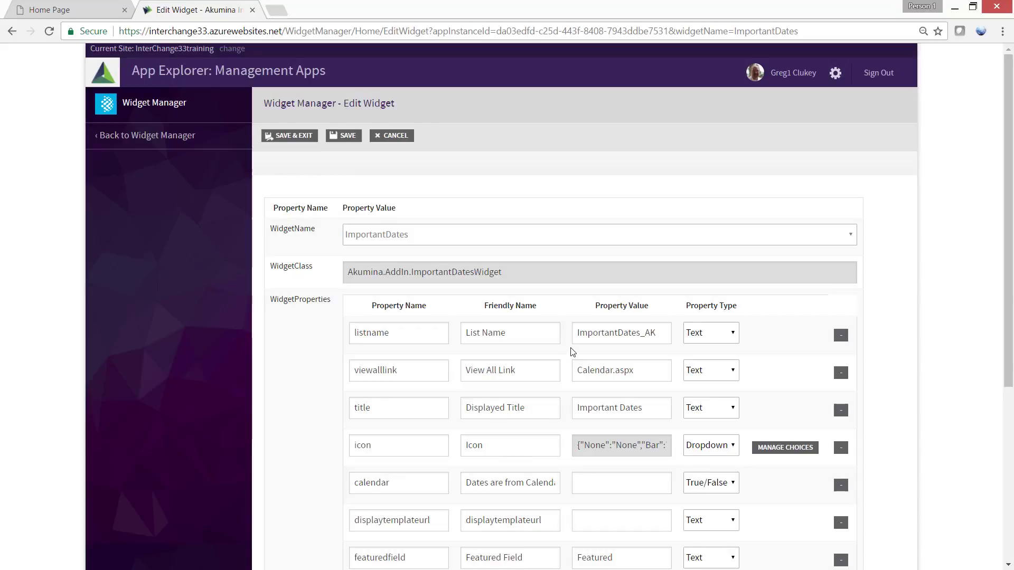
pyautogui.scroll(-5, 571, 352)
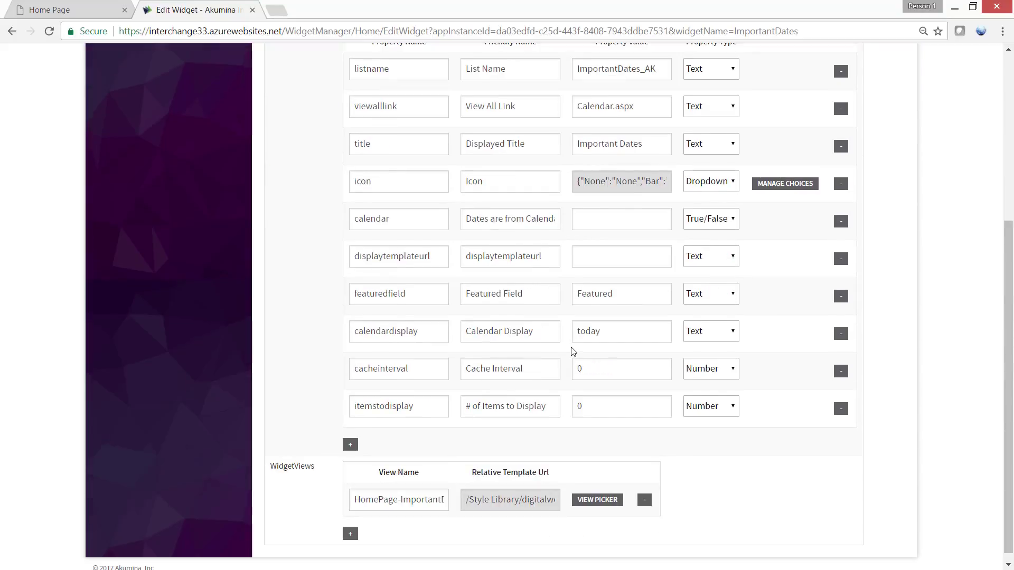
pyautogui.scroll(5, 573, 351)
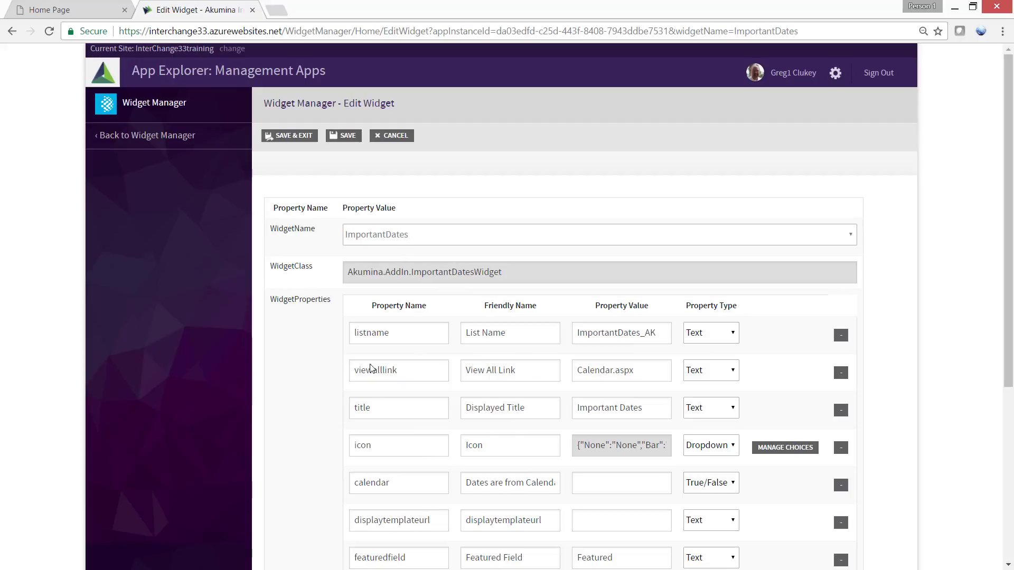
pyautogui.scroll(-5, 329, 404)
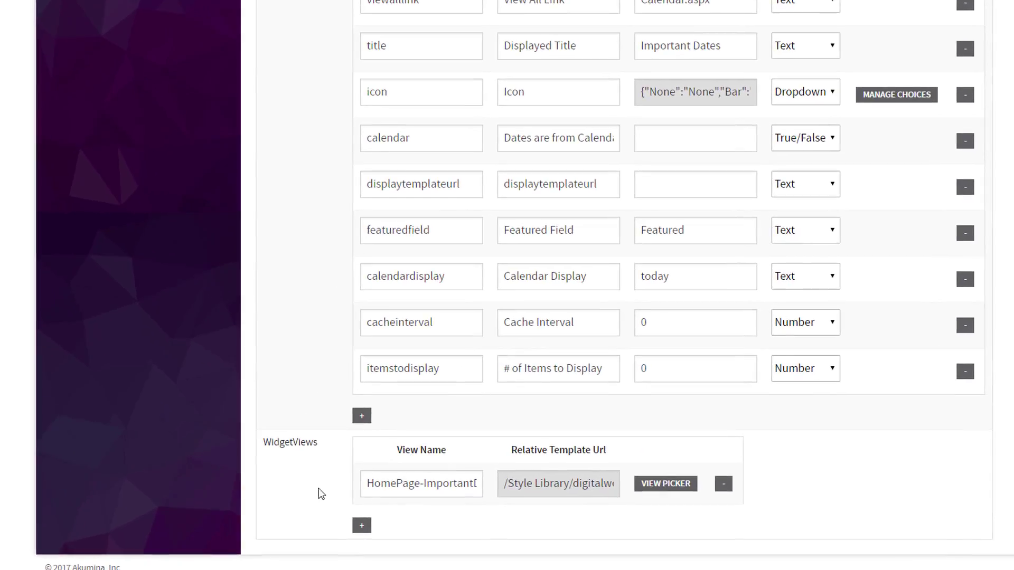
# - Add another widget view to ImportantDates and name it ColumnView
pyautogui.click(362, 526)
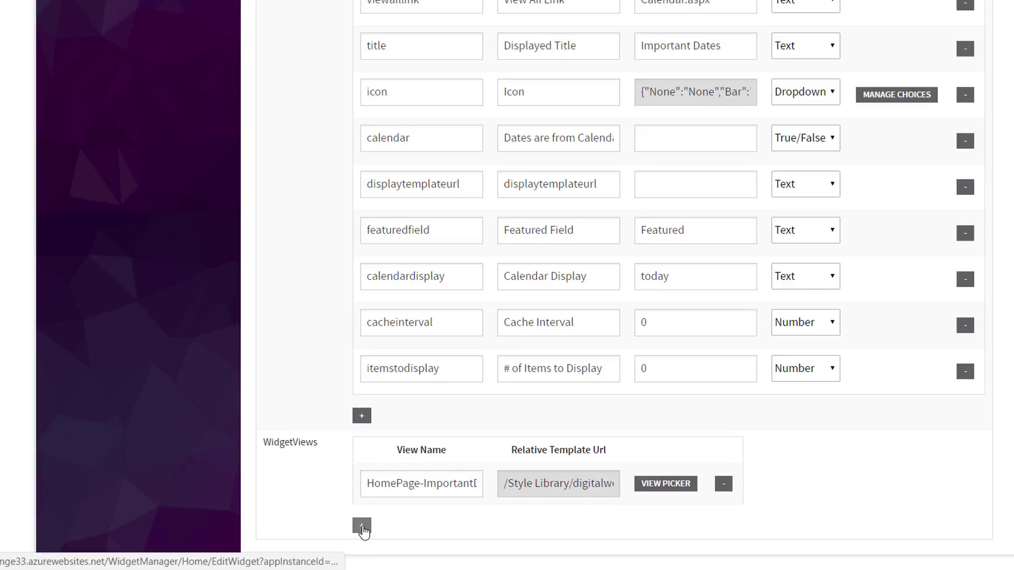
pyautogui.scroll(-5, 331, 464)
pyautogui.scroll(-3, 330, 464)
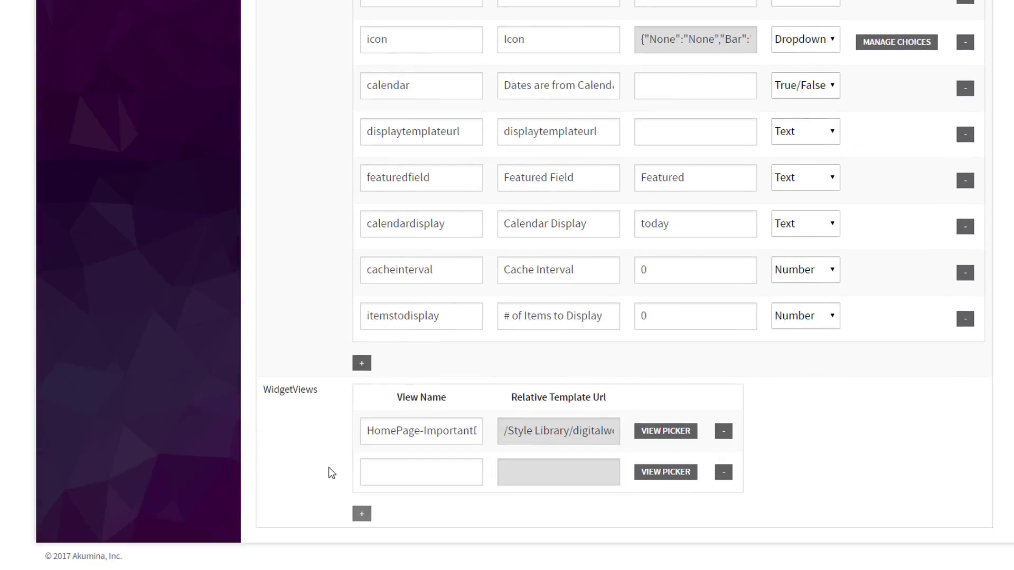
pyautogui.click(394, 473)
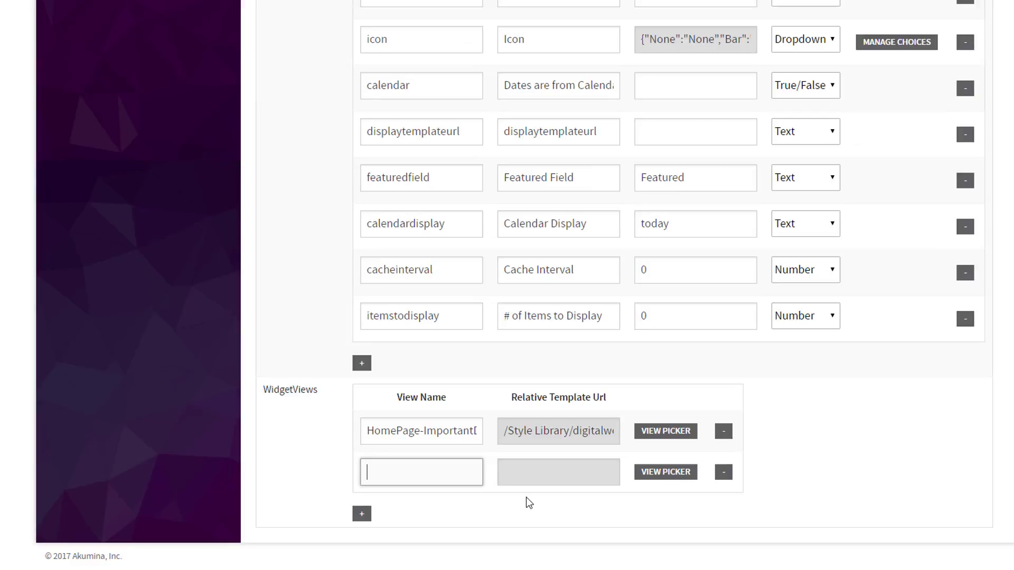
pyautogui.write('ColumnView')
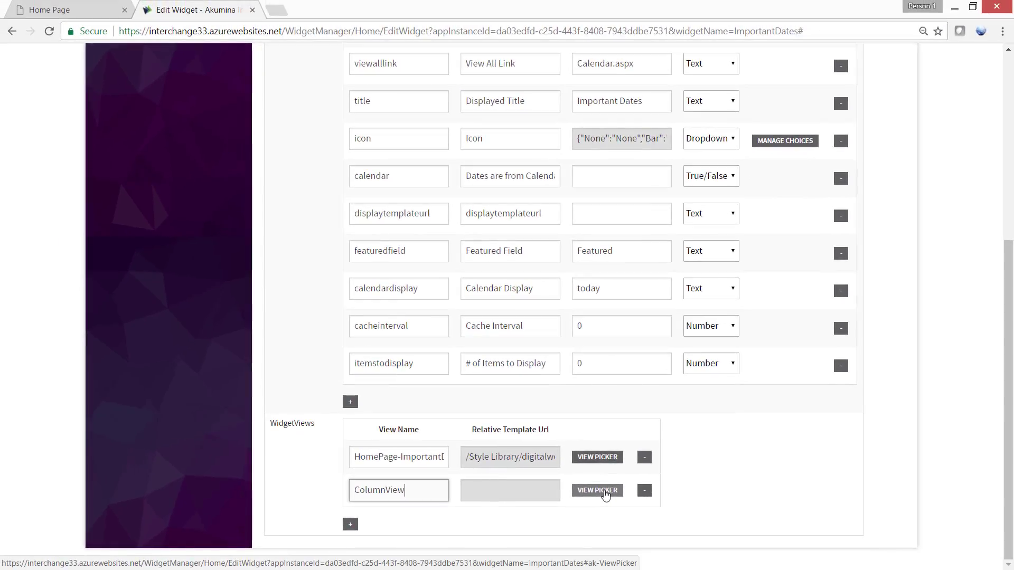
# - Assign Upcoming.html from DigitalWorkPlace > Content > Templates > ImportantDates as the ColumnView template, and save and exit the widget
pyautogui.click(605, 491)
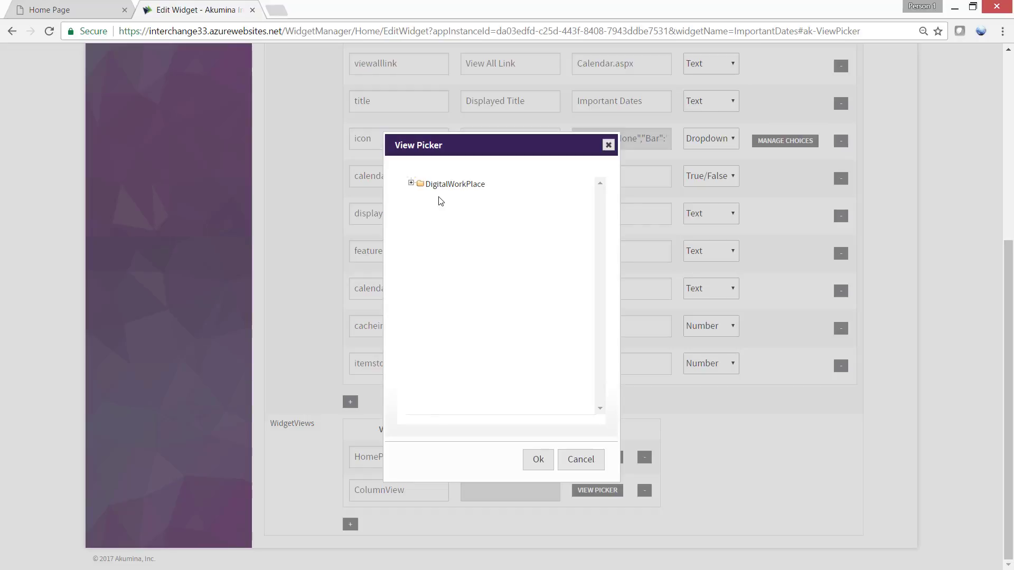
pyautogui.click(411, 182)
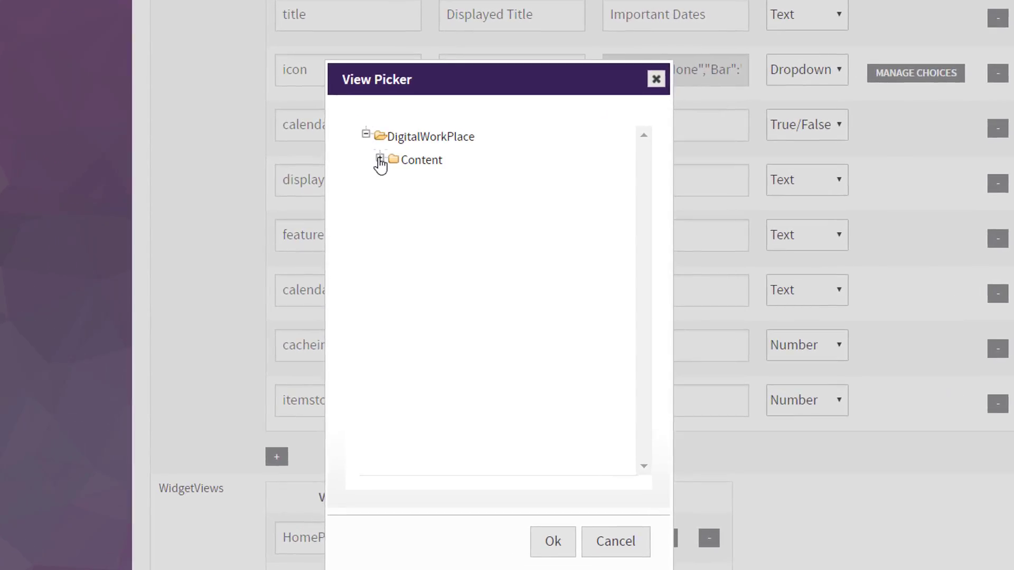
pyautogui.click(380, 159)
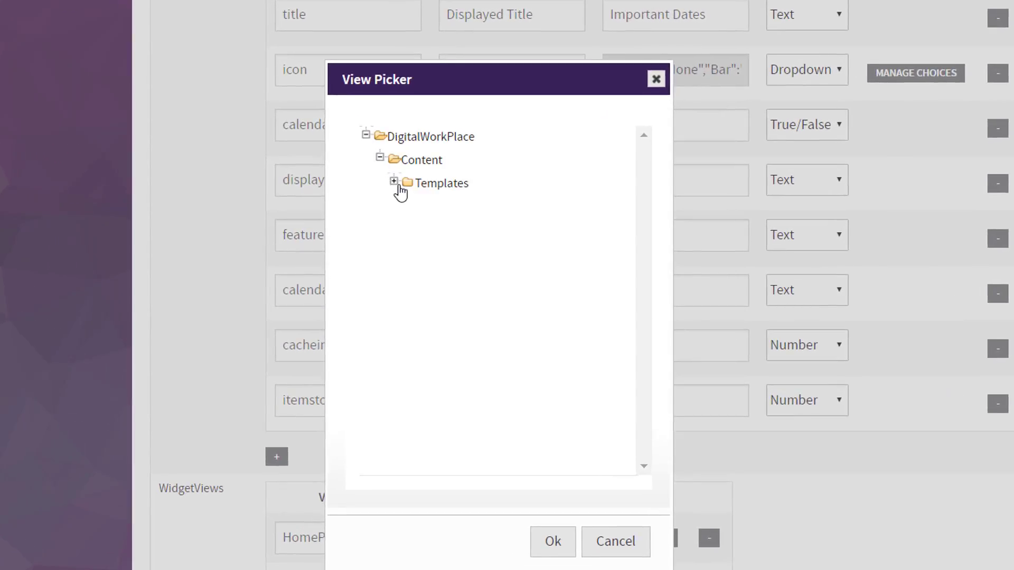
pyautogui.click(394, 181)
pyautogui.scroll(-2, 481, 315)
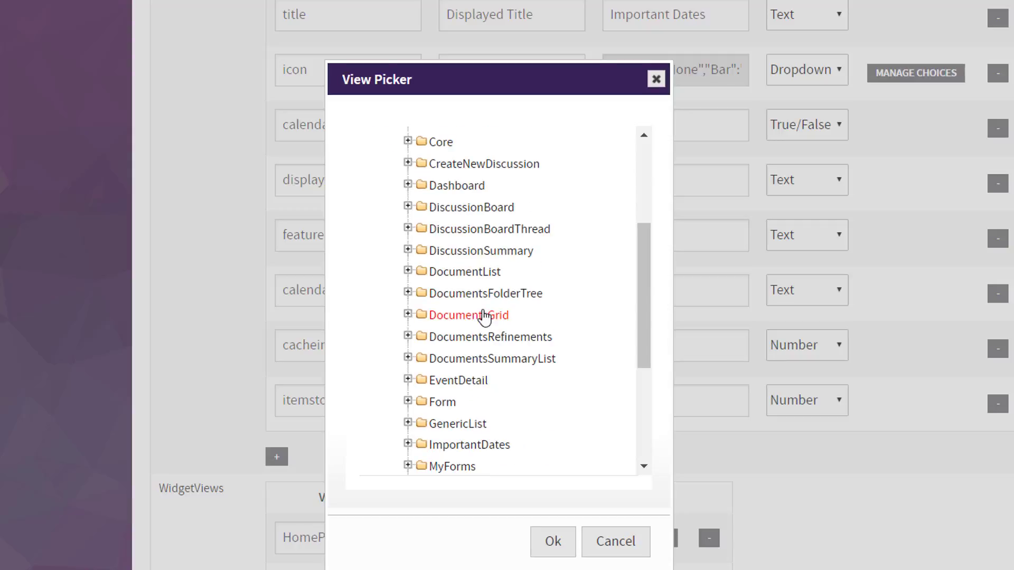
pyautogui.scroll(-1, 481, 317)
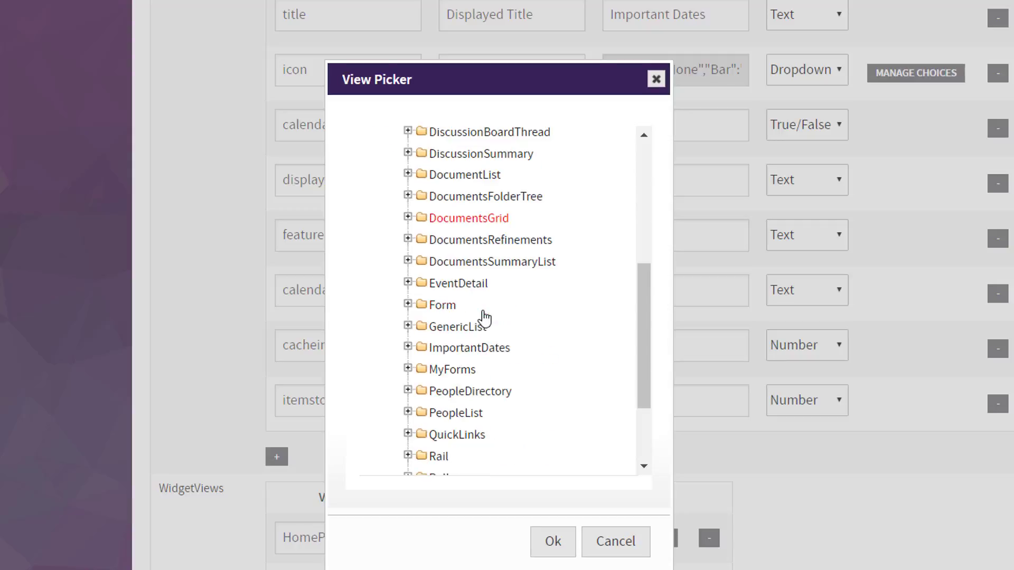
pyautogui.click(408, 347)
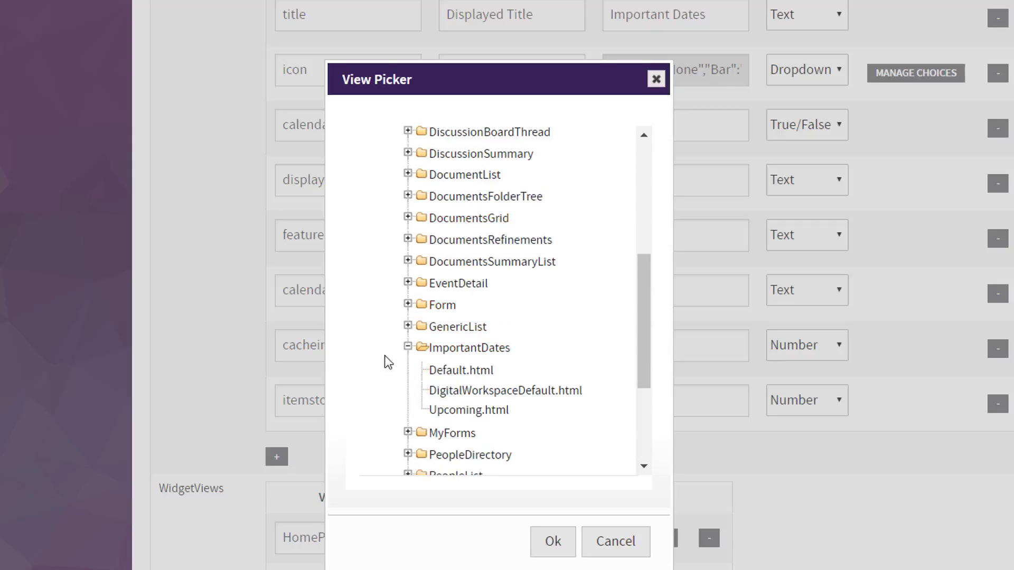
pyautogui.click(476, 411)
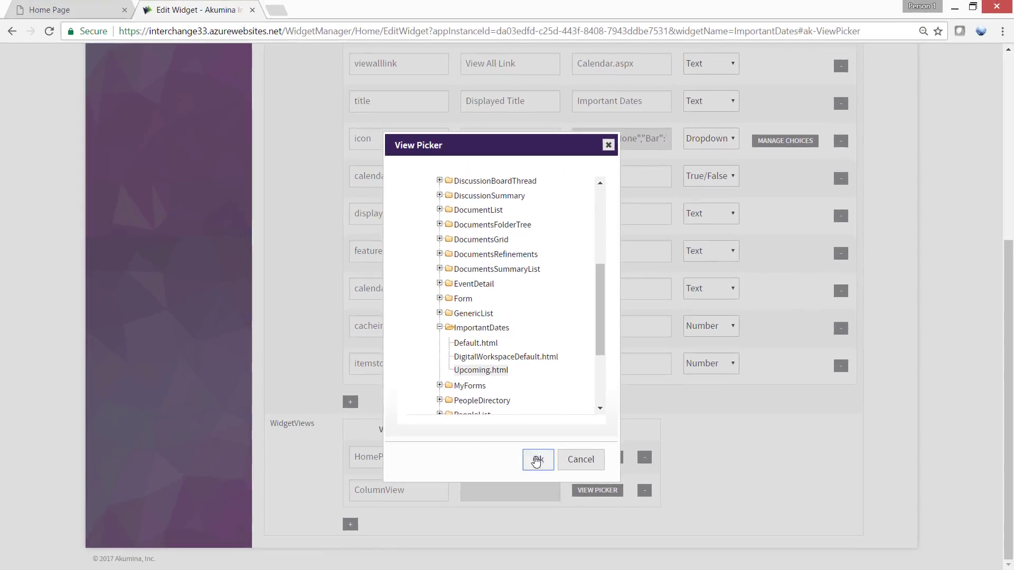
pyautogui.click(552, 541)
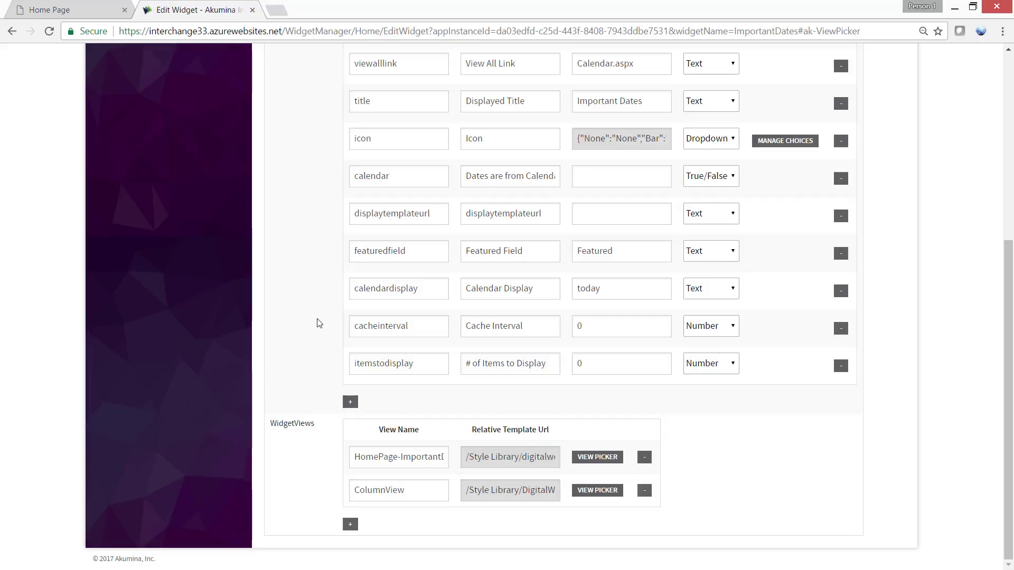
pyautogui.scroll(5, 316, 321)
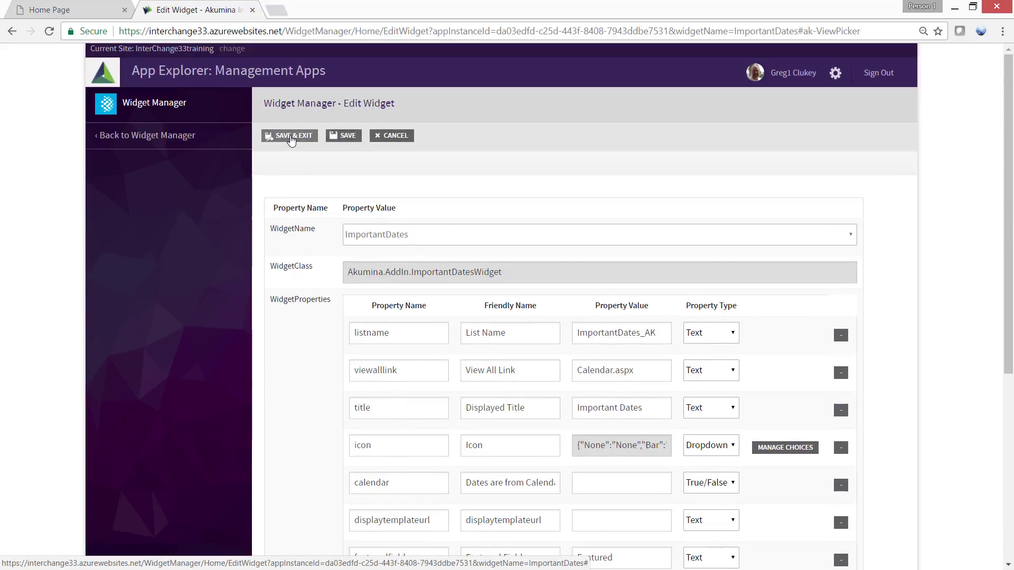
pyautogui.click(290, 135)
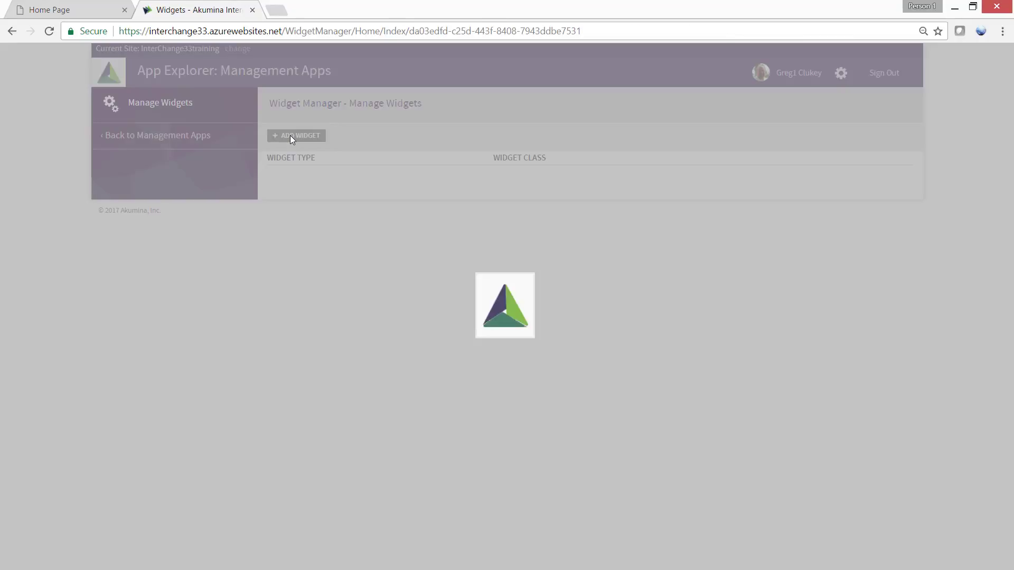
# - Open the HomePage-CalendarEvents instance of the ImportantDates widget for editing and save it to pick up the added view
pyautogui.scroll(-2, 446, 412)
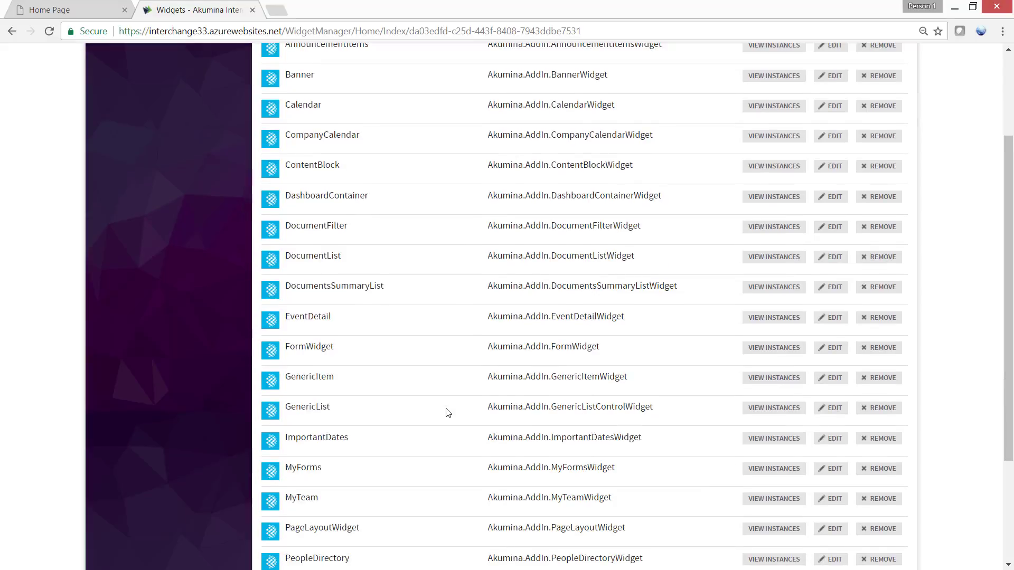
pyautogui.click(773, 440)
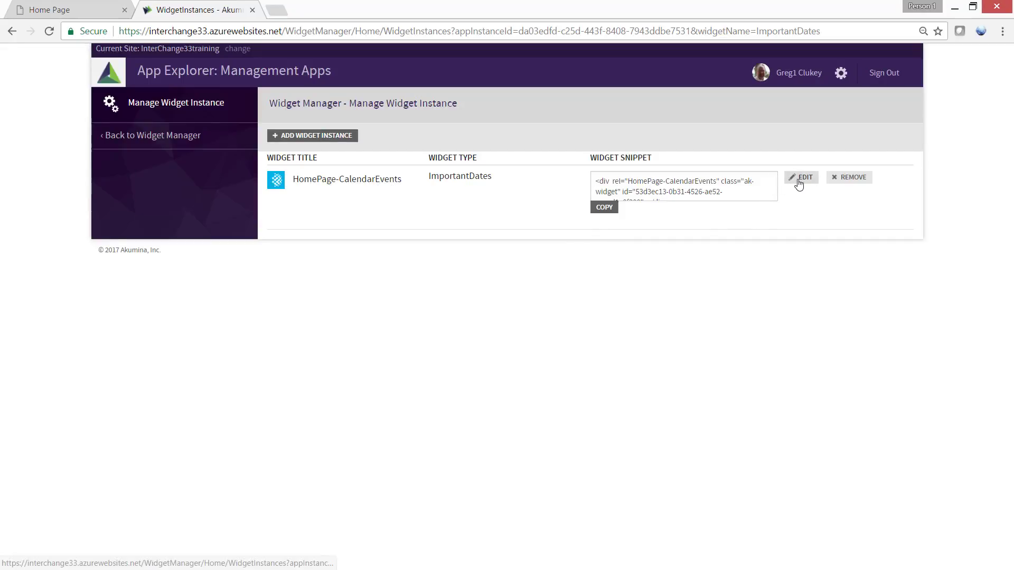
pyautogui.click(799, 179)
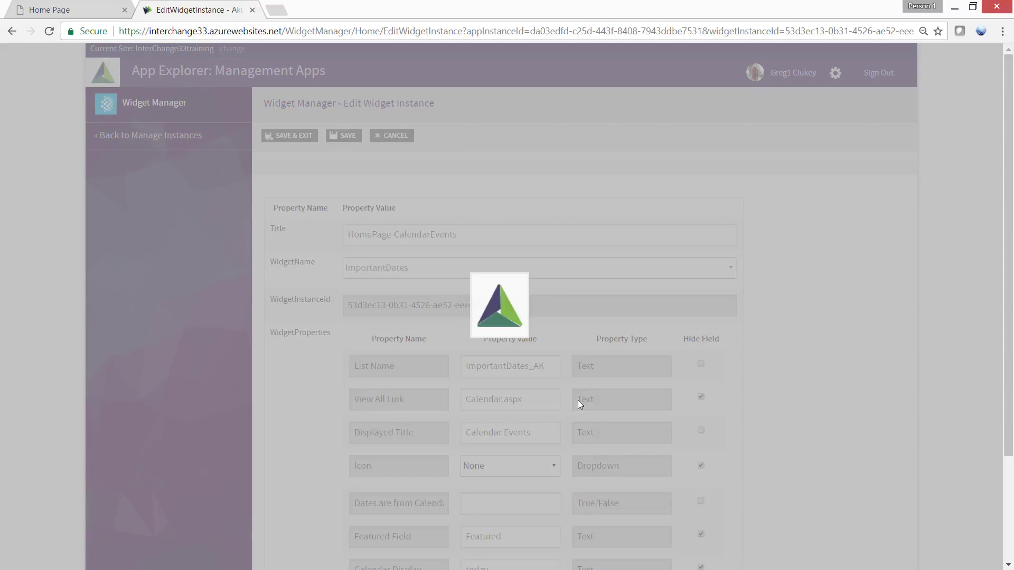
pyautogui.scroll(-5, 578, 397)
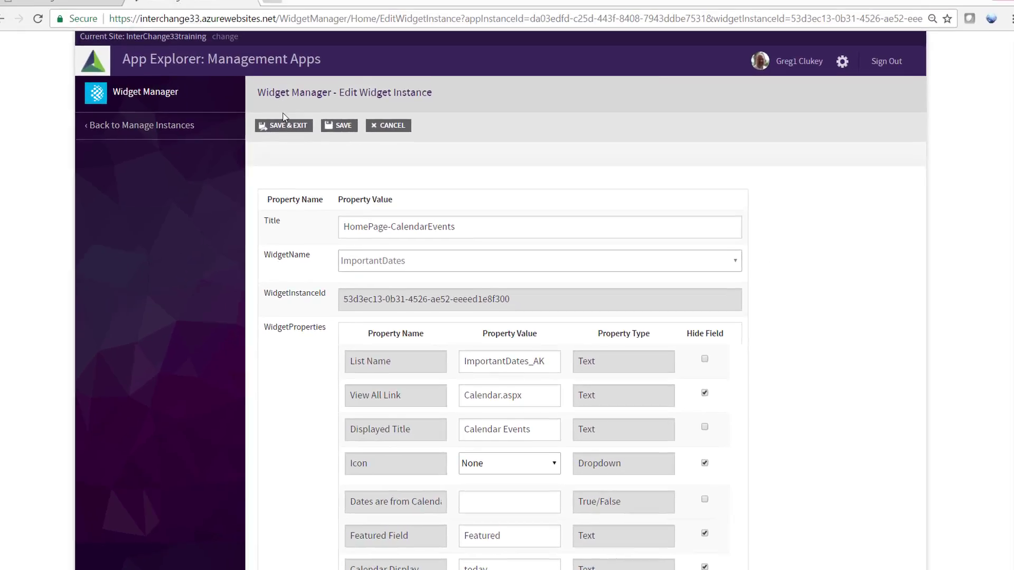
pyautogui.click(350, 138)
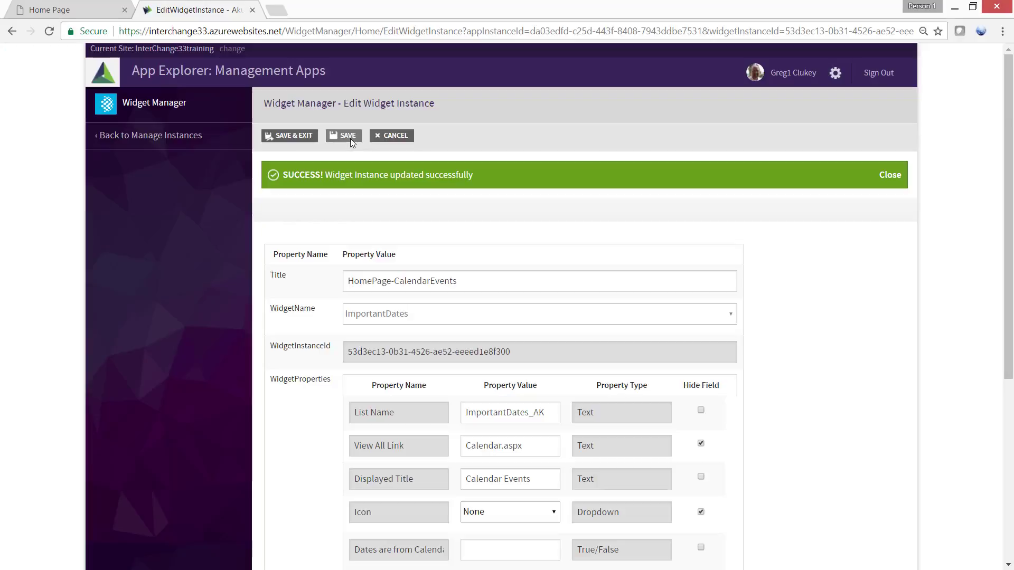
# - Return to the site's home page, turn on widget editing and open the Calendar Events widget's properties
pyautogui.click(64, 10)
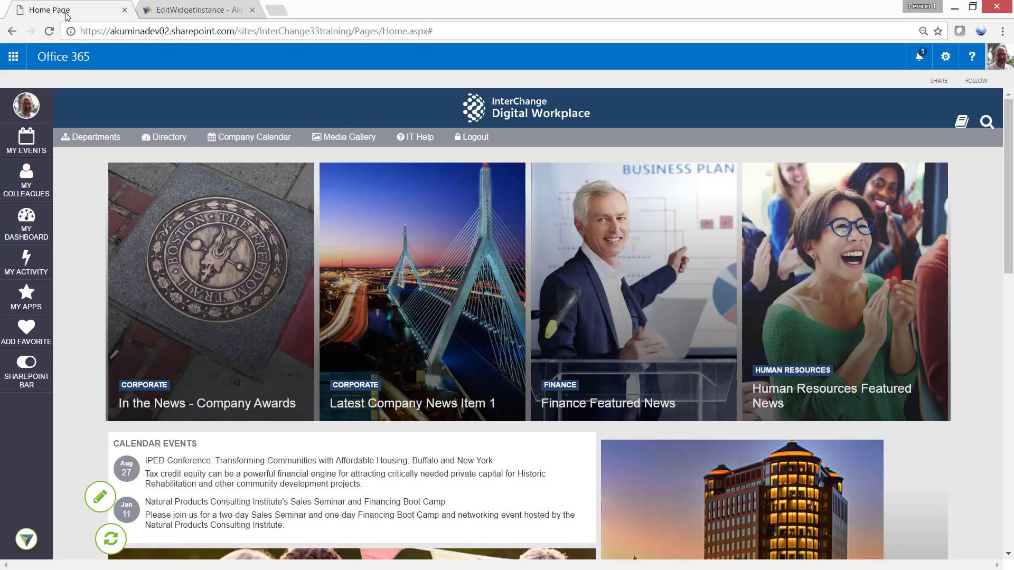
pyautogui.click(100, 496)
pyautogui.scroll(-4, 253, 509)
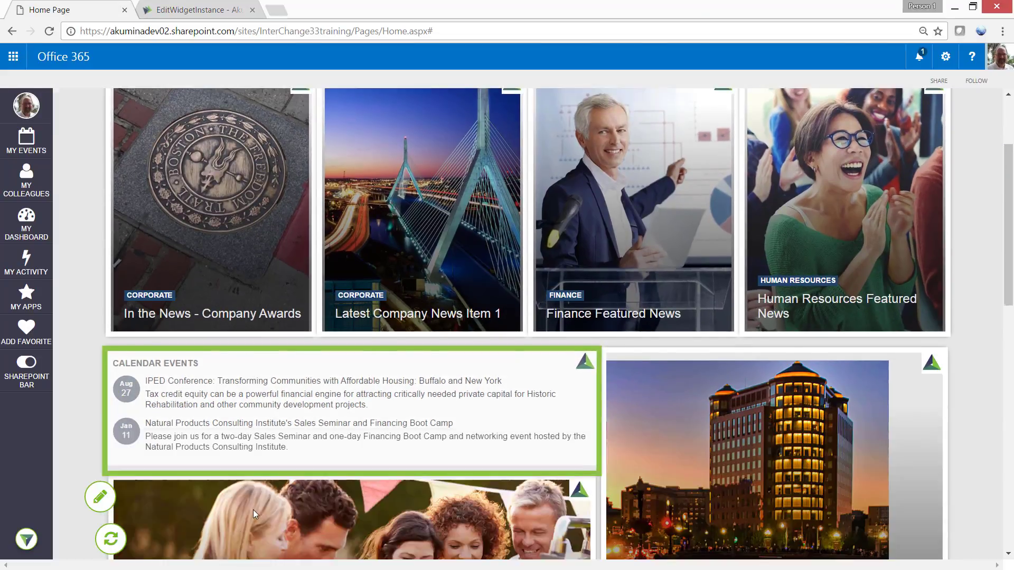
pyautogui.click(286, 346)
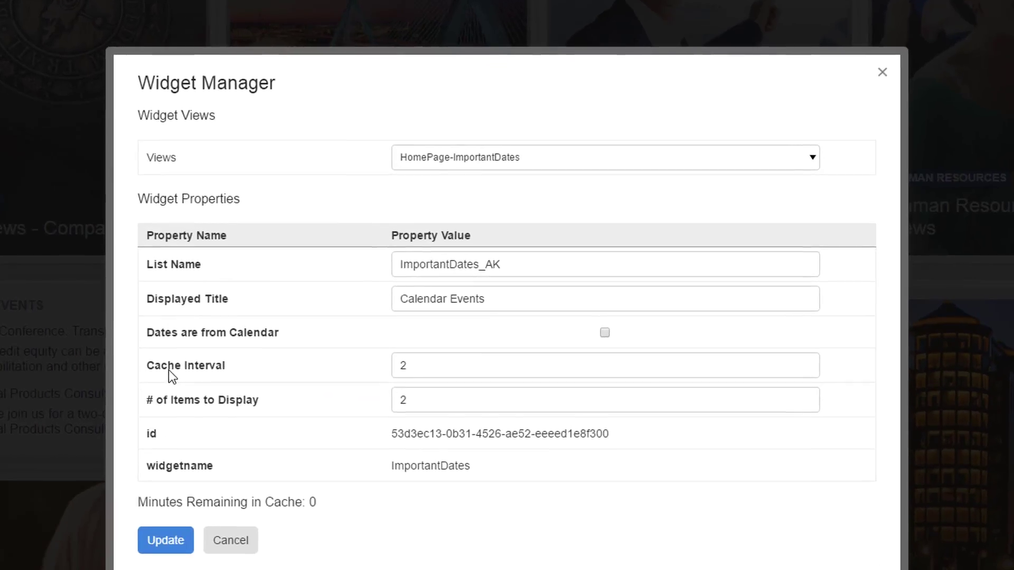
# - Switch the Calendar Events widget to ColumnView, set its number of items to display to 4, and update it
pyautogui.click(813, 157)
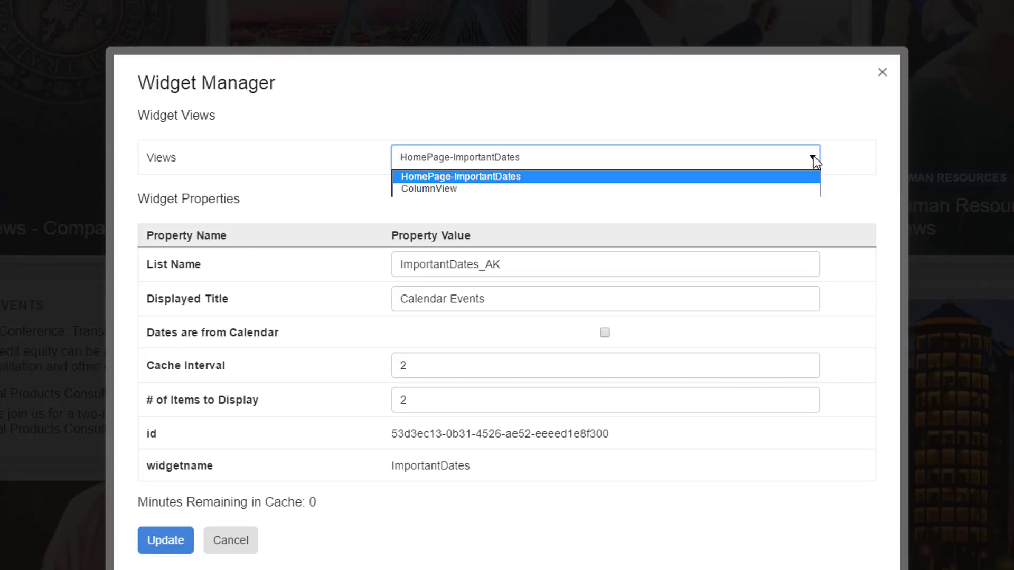
pyautogui.click(436, 189)
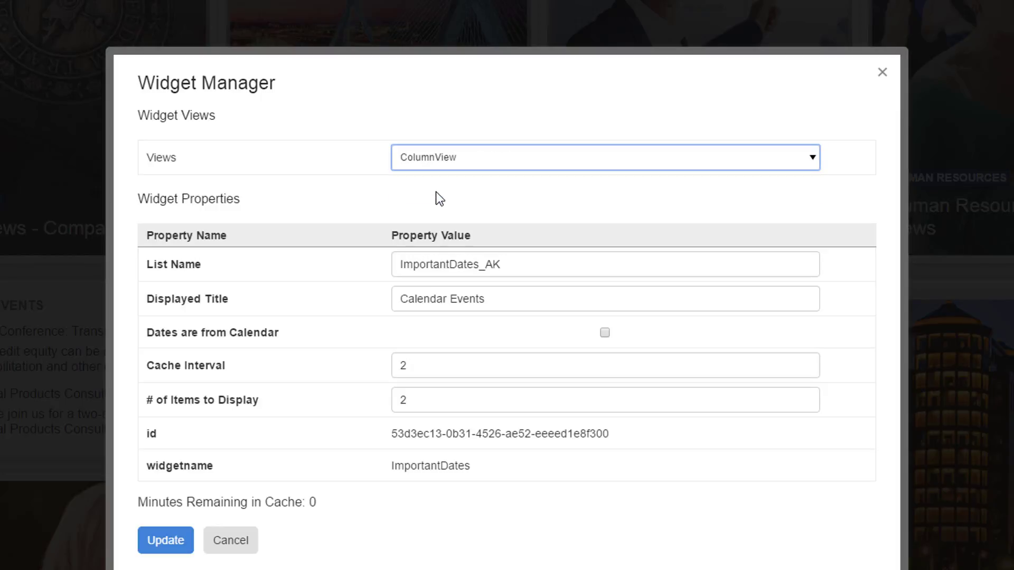
pyautogui.click(425, 402)
pyautogui.moveTo(424, 402); pyautogui.dragTo(399, 400)
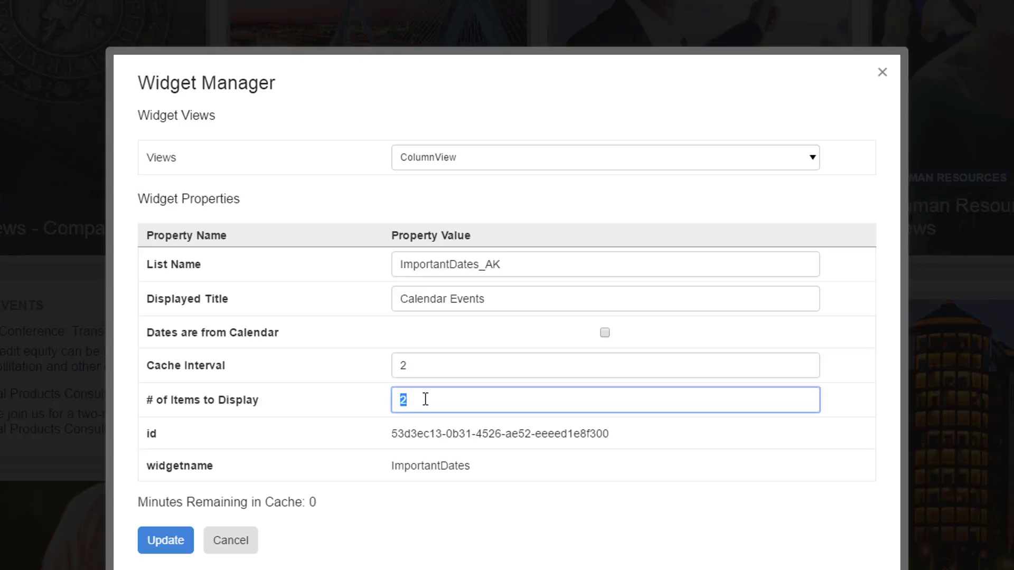
pyautogui.write('4')
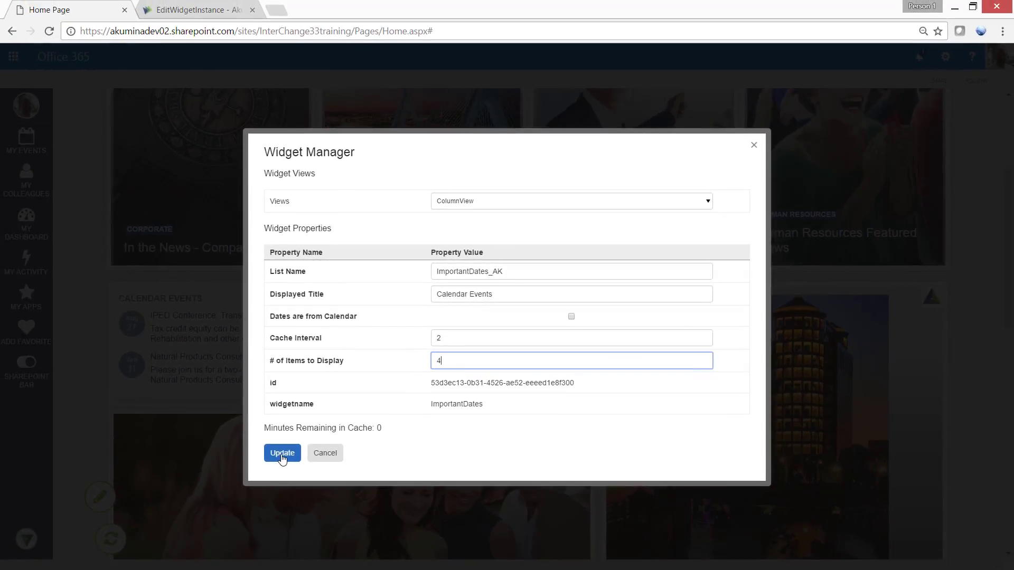
pyautogui.click(282, 455)
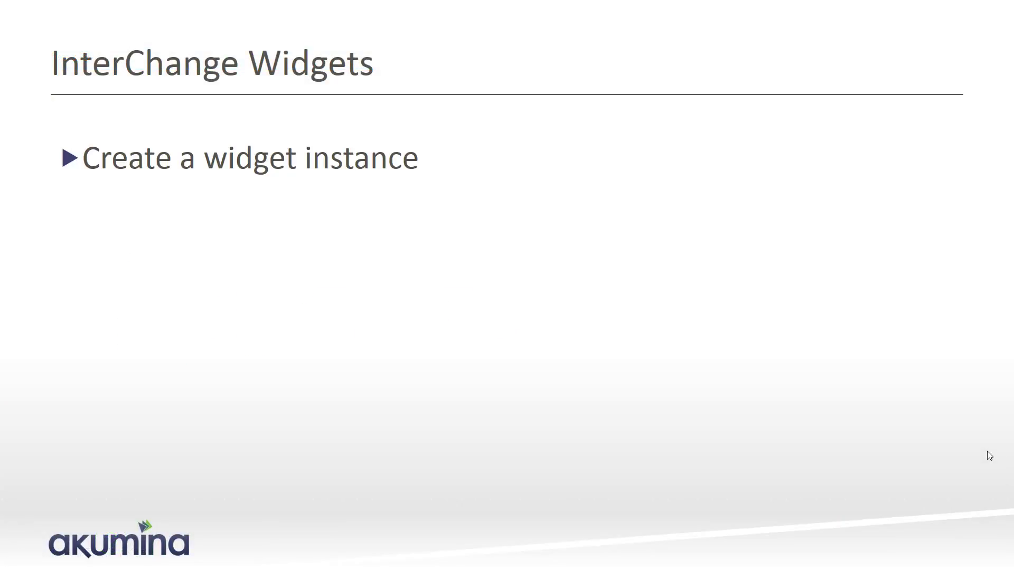
pyautogui.click(987, 451)
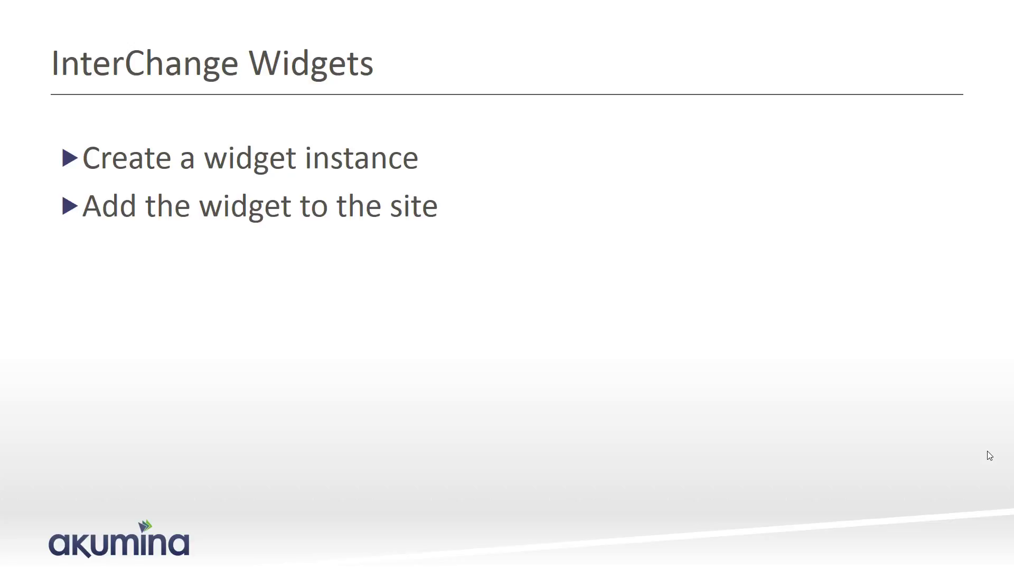
pyautogui.click(987, 450)
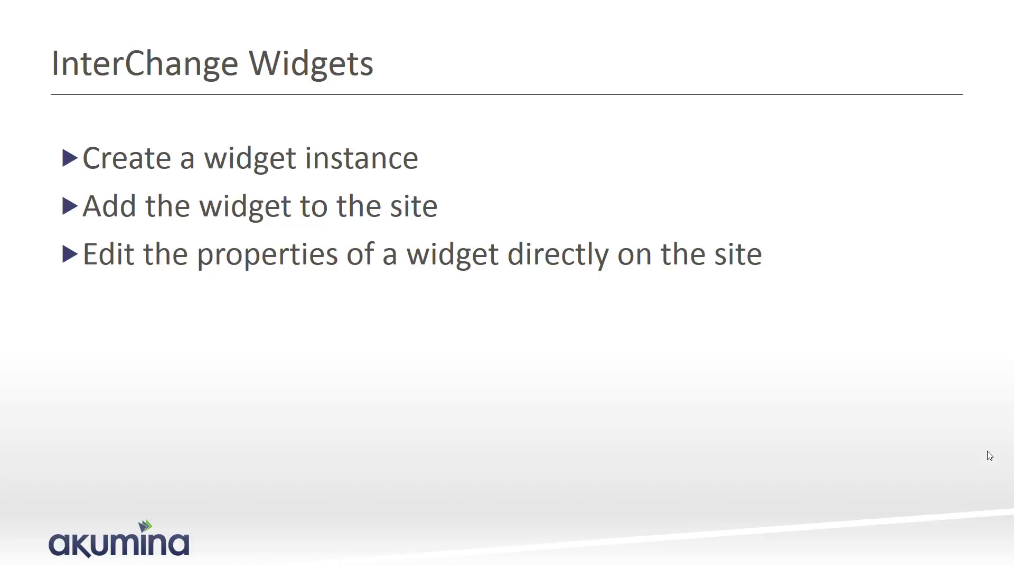
pyautogui.click(989, 456)
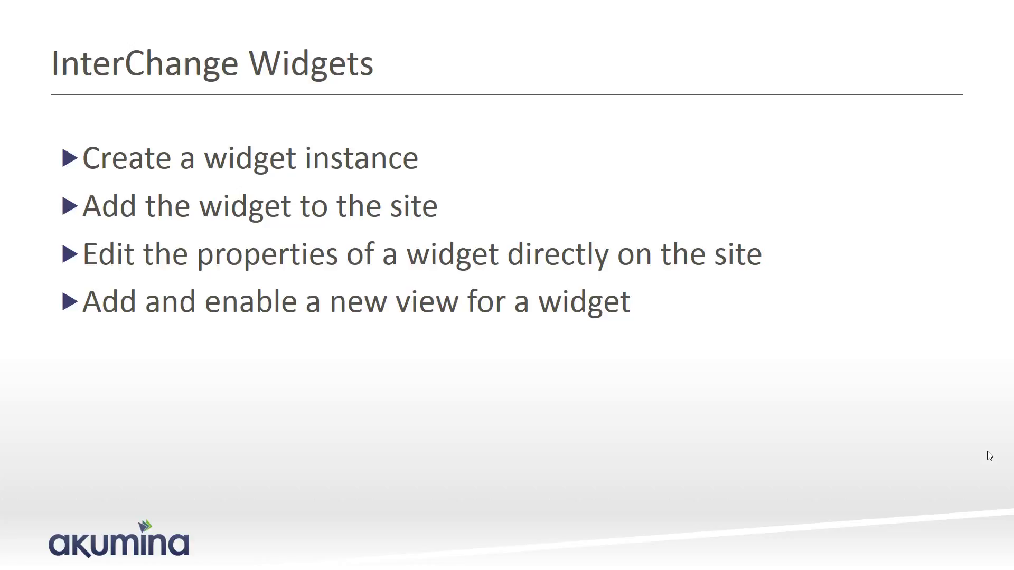
pyautogui.click(989, 455)
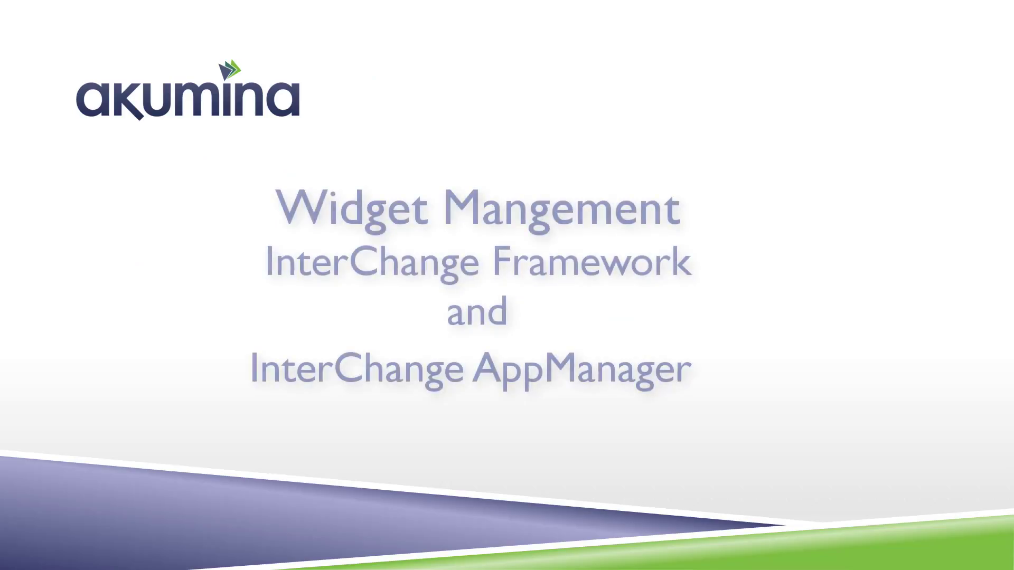